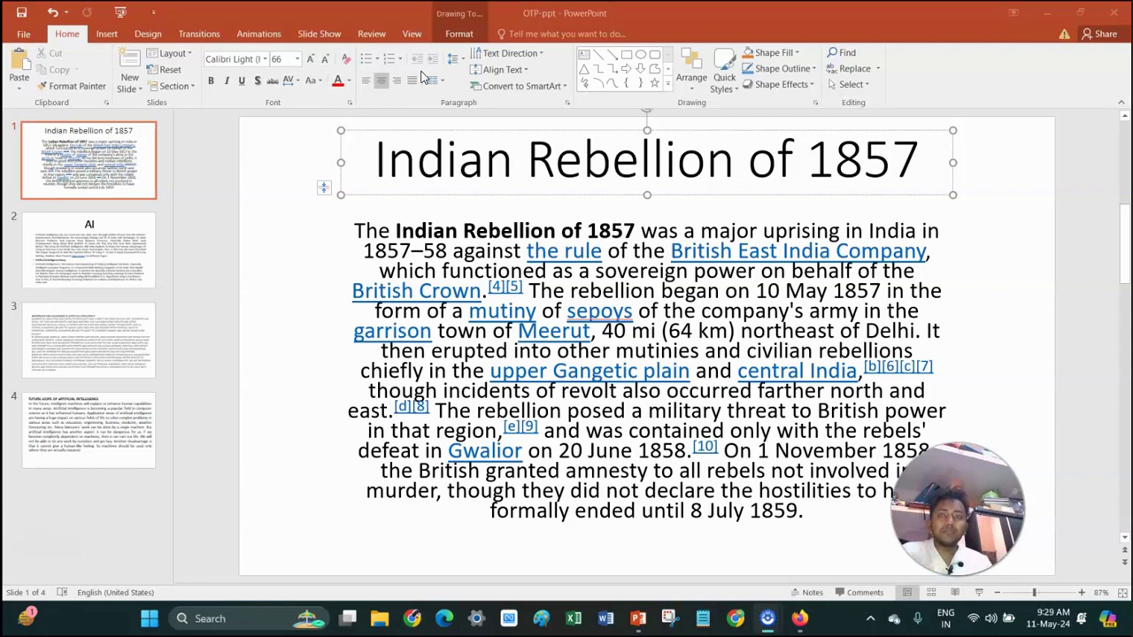
# Select the slide 1 title box and try left and then right alignment.
pyautogui.click(445, 113)
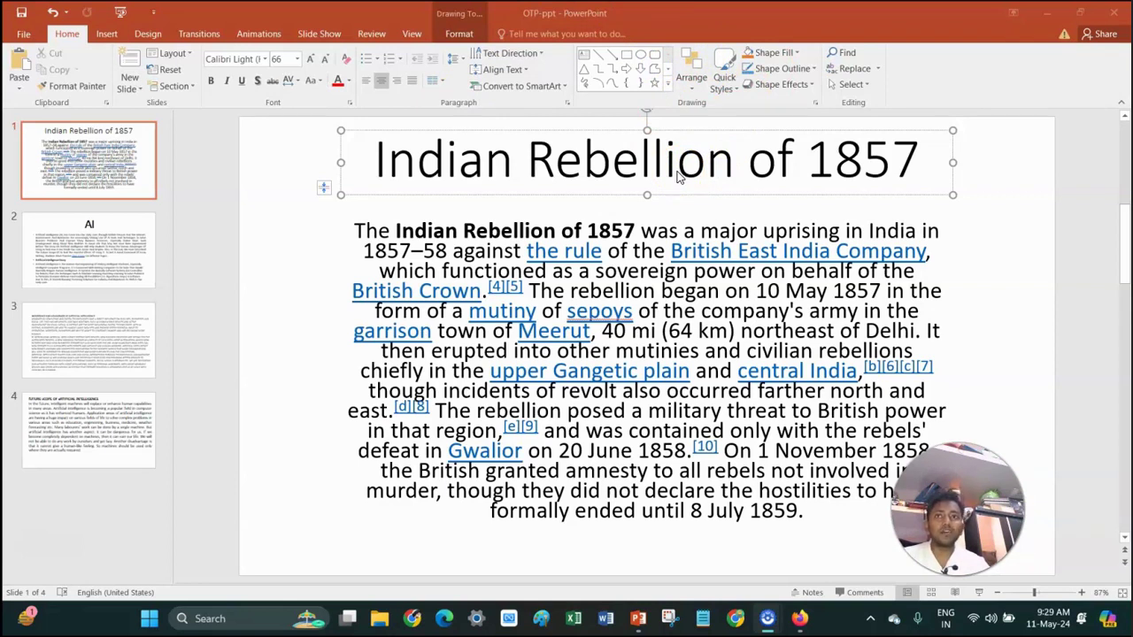
pyautogui.click(600, 170)
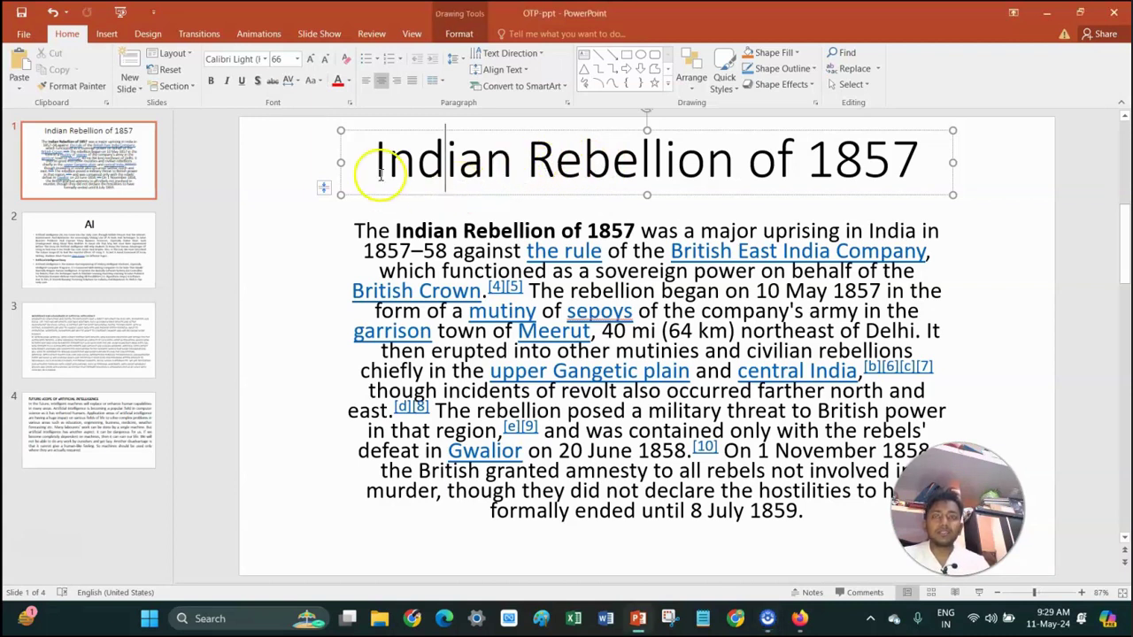
pyautogui.click(432, 290)
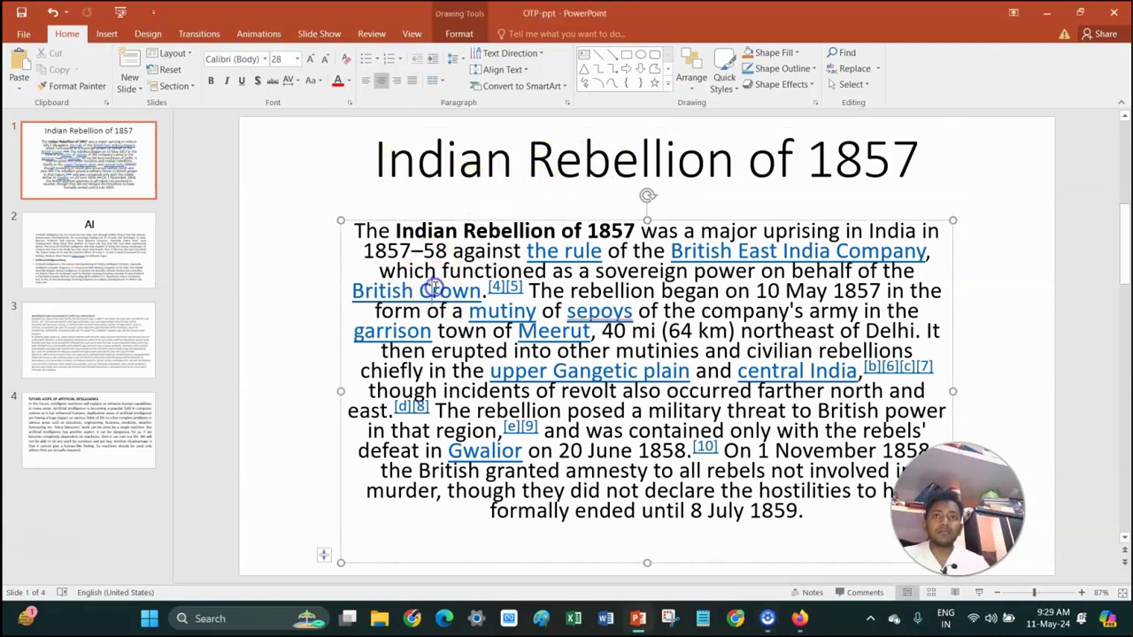
pyautogui.click(455, 173)
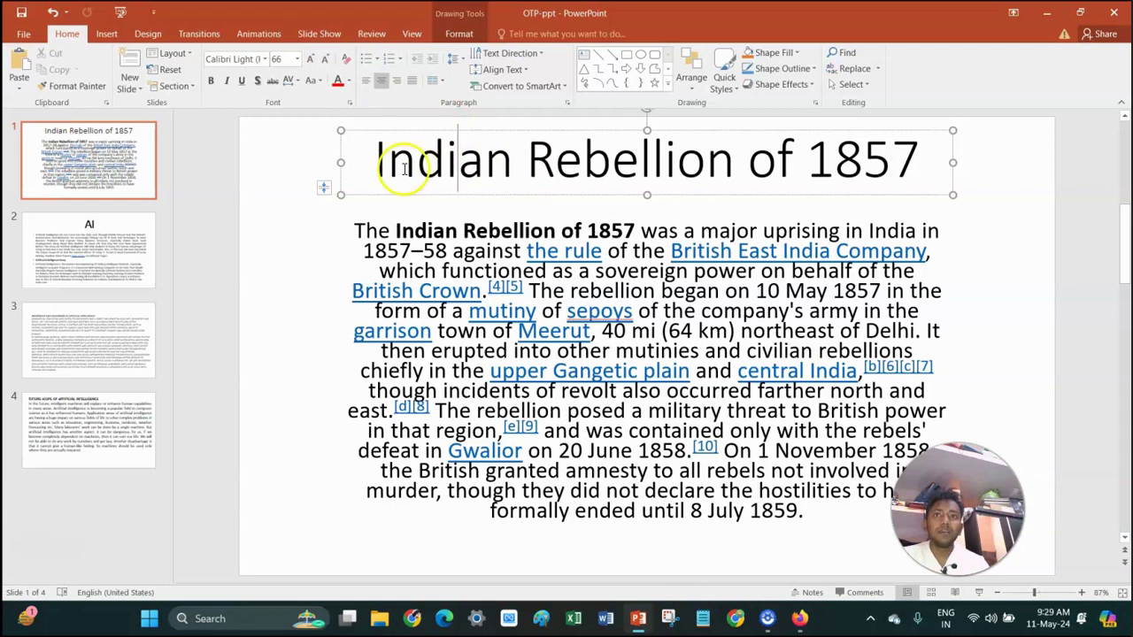
pyautogui.moveTo(372, 162); pyautogui.dragTo(678, 157)
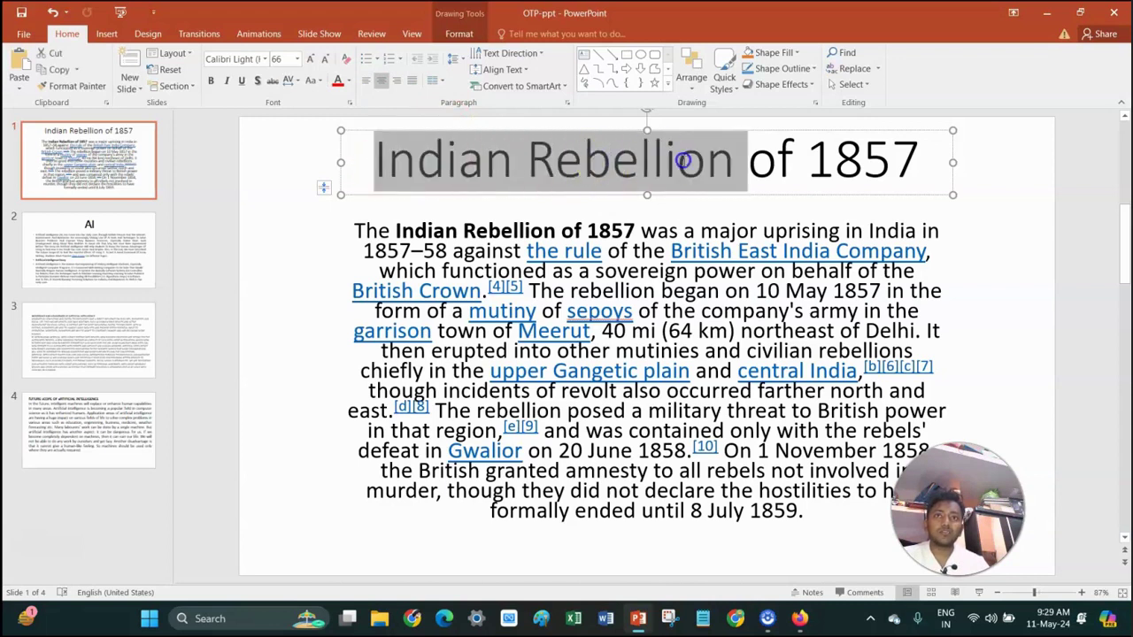
pyautogui.click(556, 133)
pyautogui.click(527, 131)
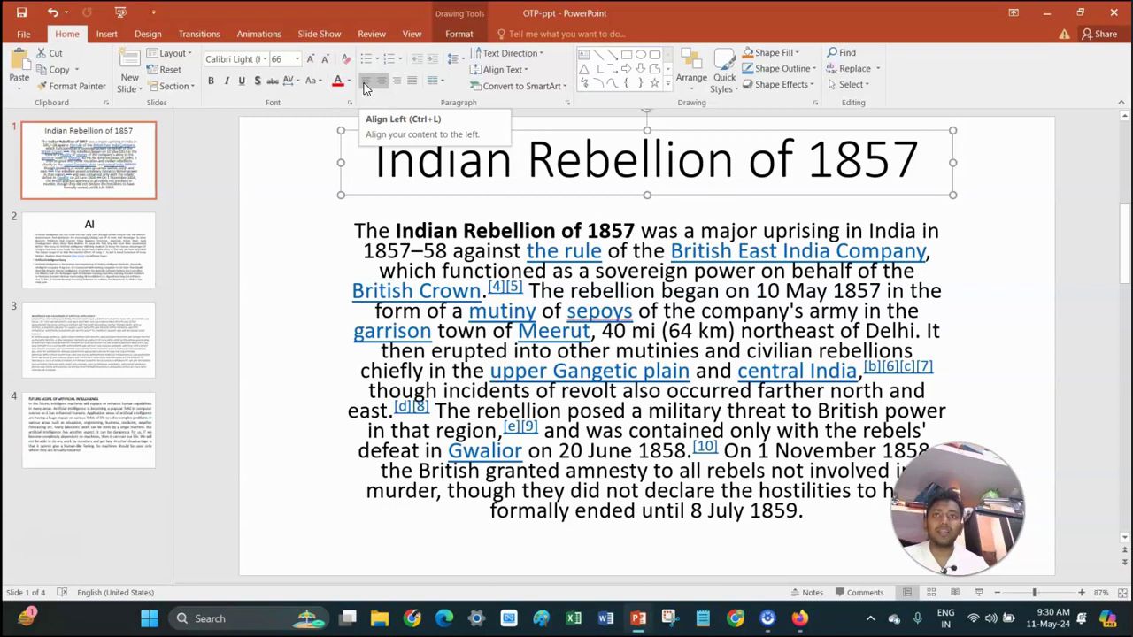
pyautogui.click(365, 85)
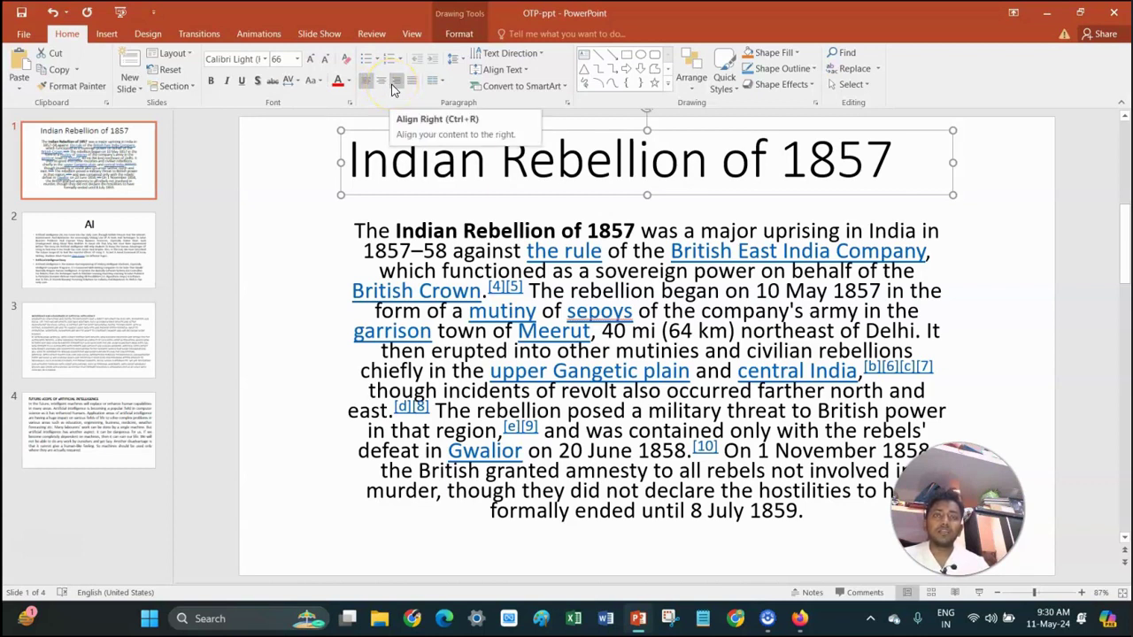
pyautogui.click(393, 86)
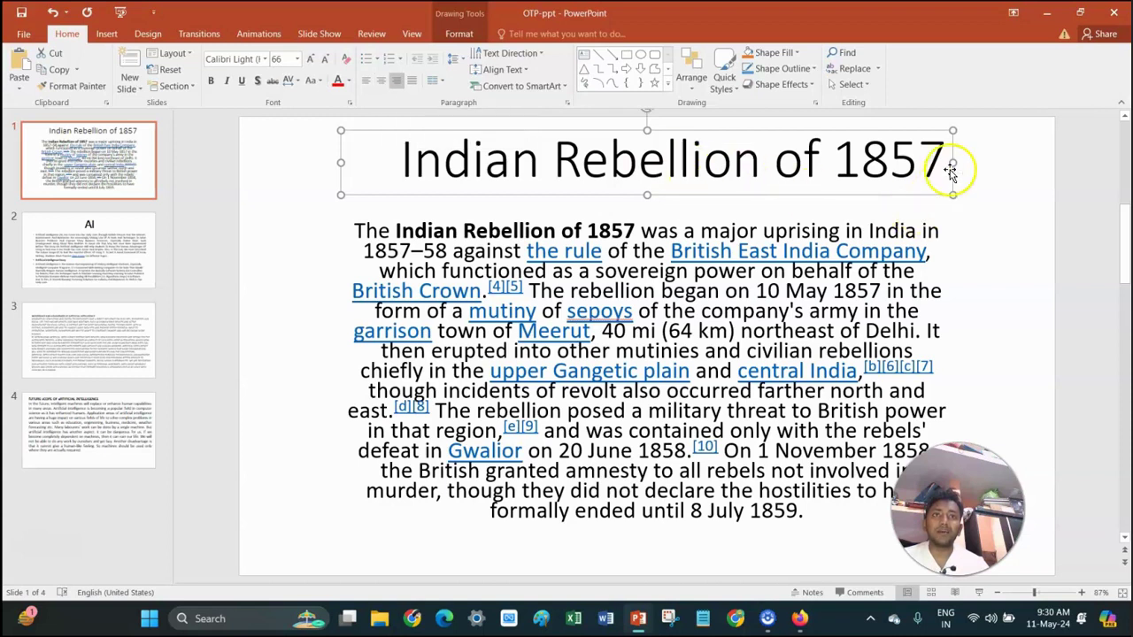
# Widen the title box on both sides and centre the Indian Rebellion of 1857 title.
pyautogui.moveTo(953, 165); pyautogui.dragTo(1037, 163)
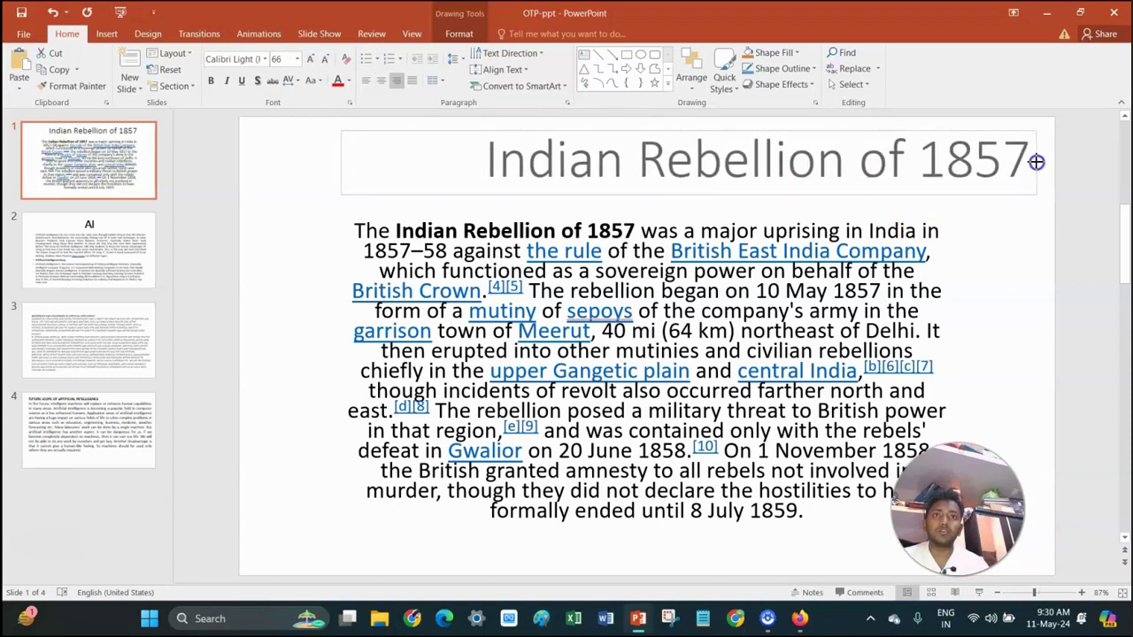
pyautogui.moveTo(340, 163); pyautogui.dragTo(234, 164)
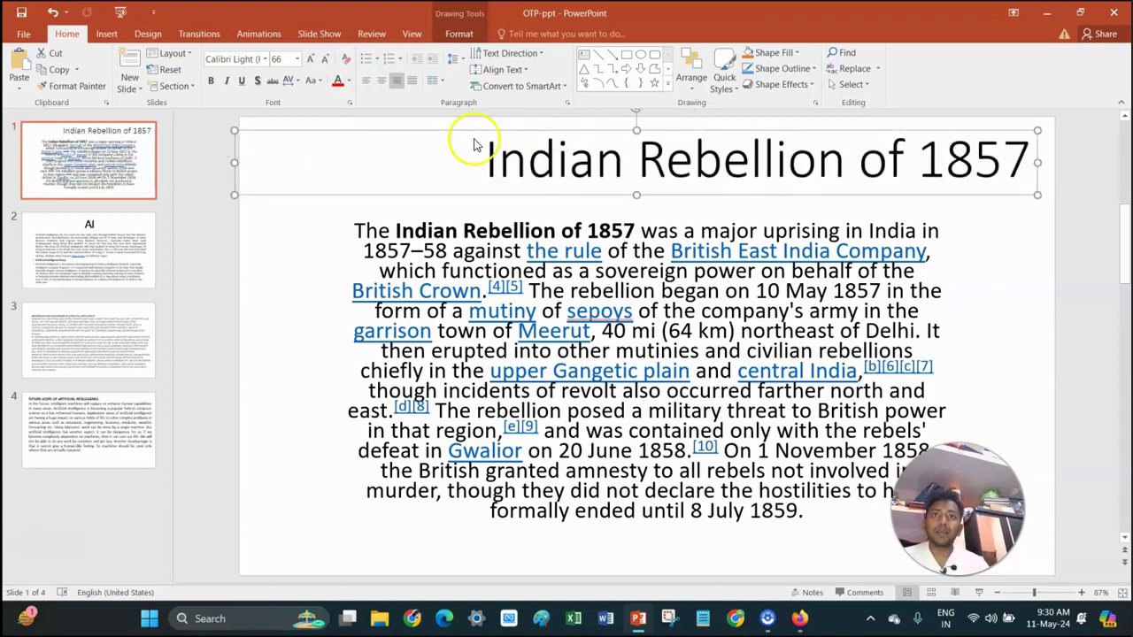
pyautogui.click(383, 84)
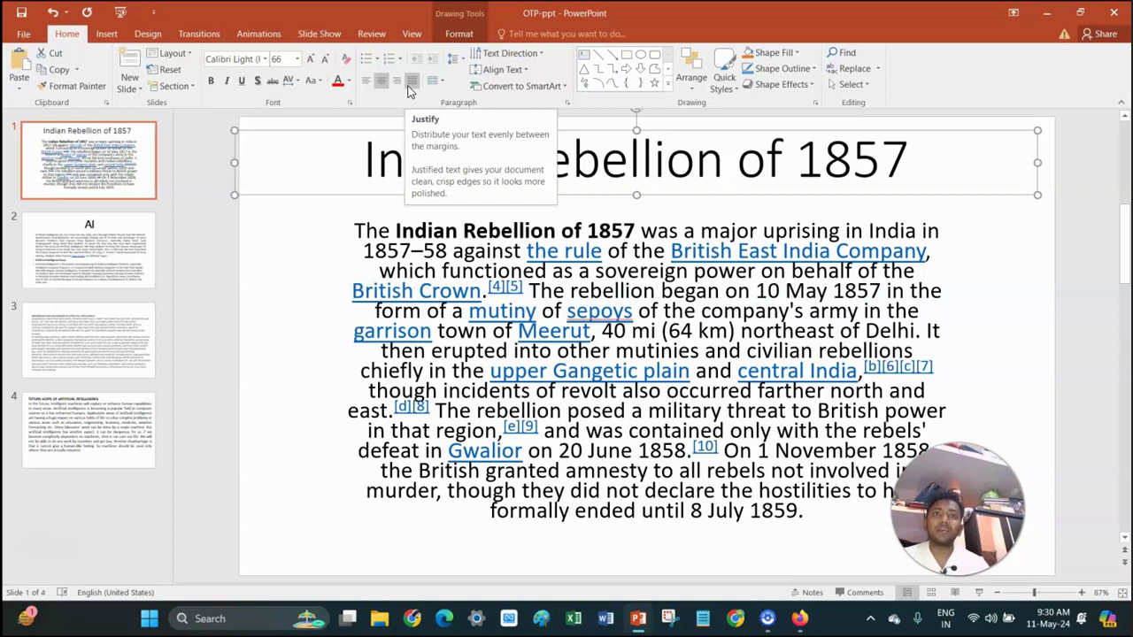
# Enlarge the slide 1 body text box to the right, up and left.
pyautogui.click(380, 275)
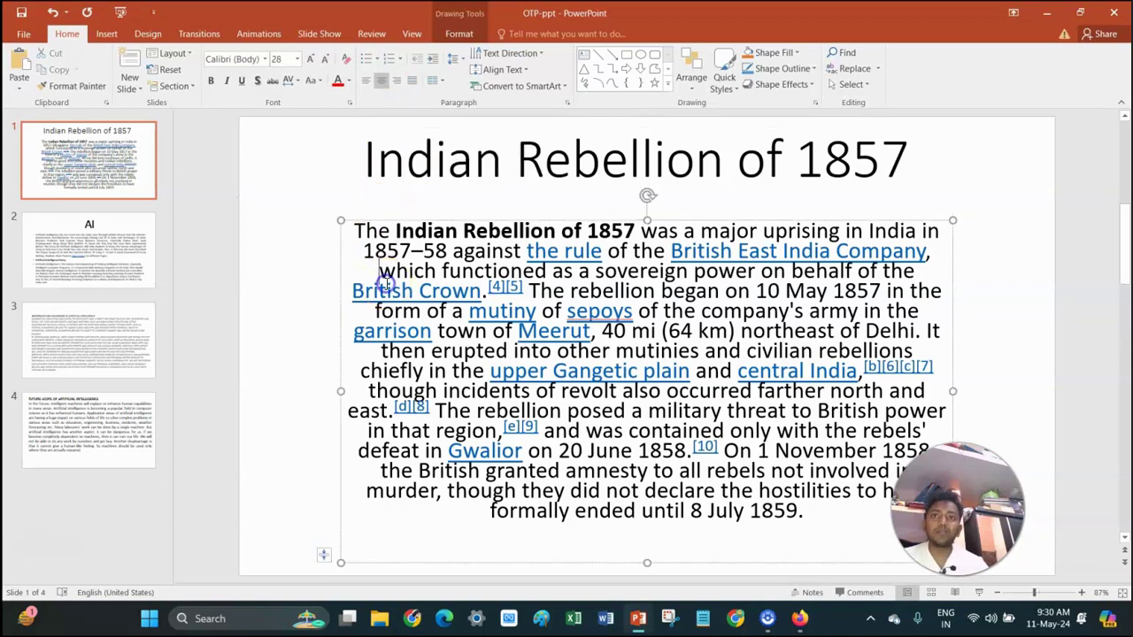
pyautogui.moveTo(953, 391); pyautogui.dragTo(1004, 387)
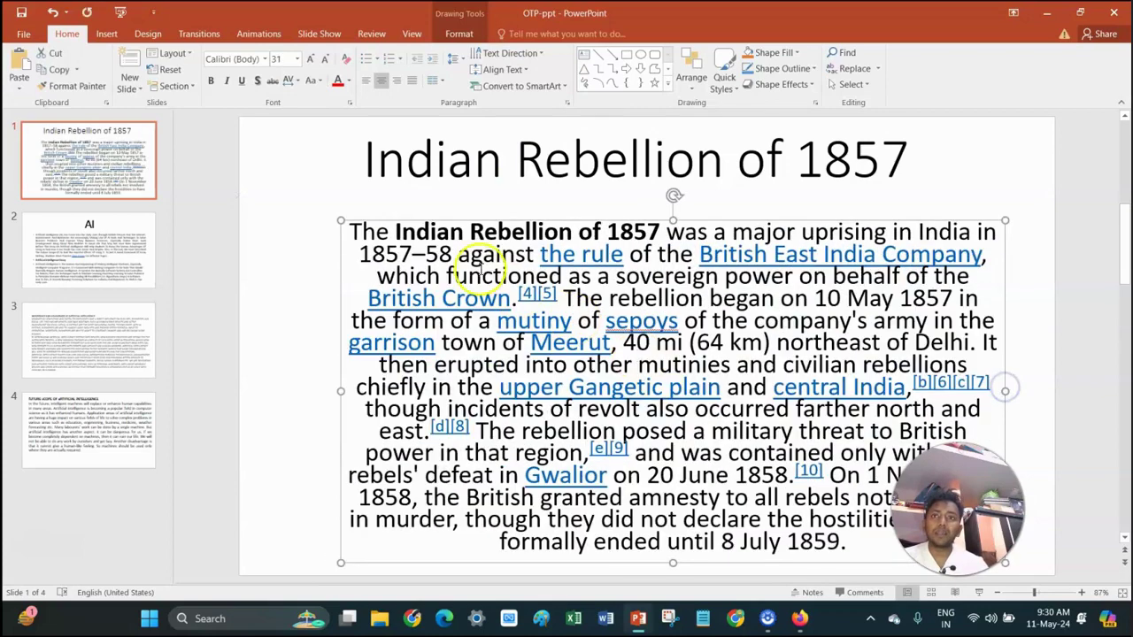
pyautogui.moveTo(340, 221); pyautogui.dragTo(299, 192)
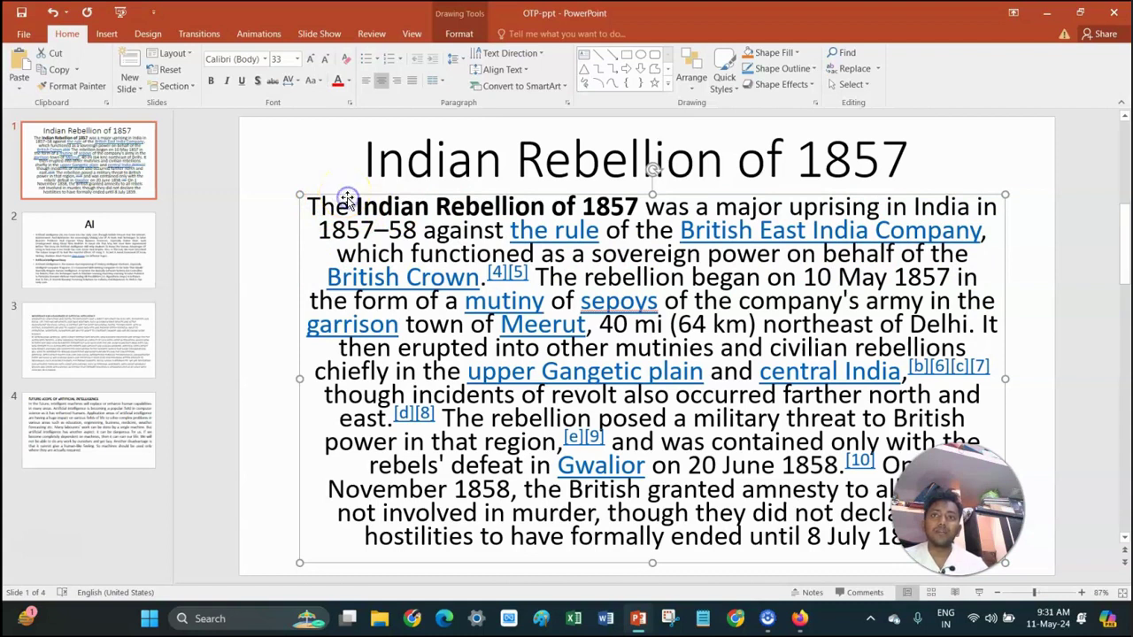
pyautogui.moveTo(305, 206)
pyautogui.mouseDown()
pyautogui.moveTo(390, 425)
pyautogui.moveTo(662, 539)
pyautogui.mouseUp()
pyautogui.click(584, 394)
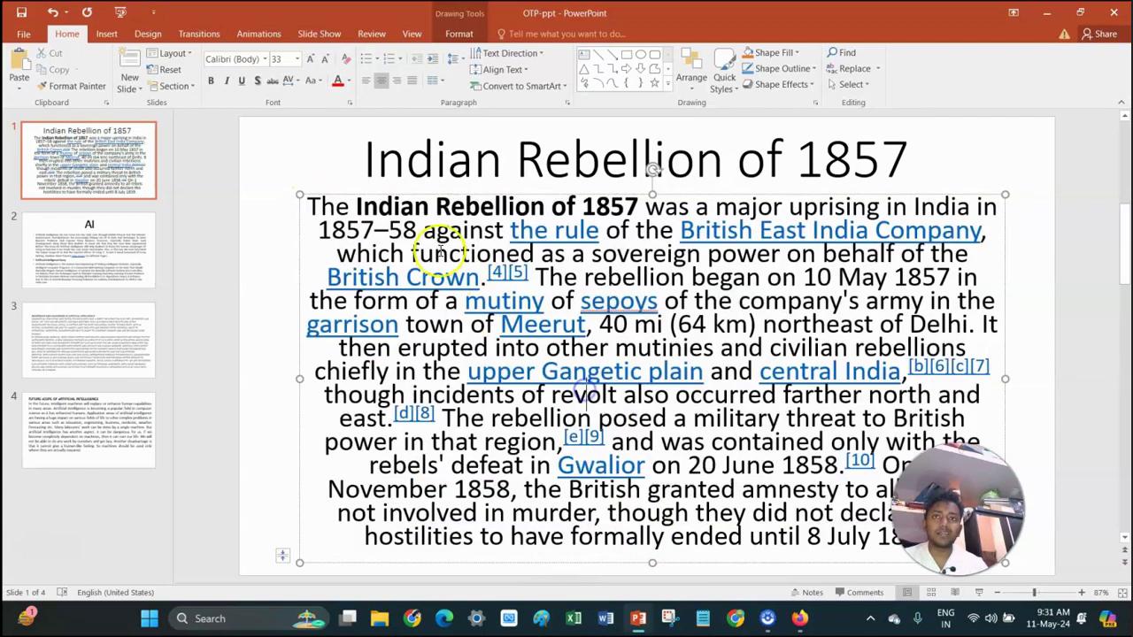
# Select the whole body paragraph box and make its text justified.
pyautogui.click(421, 195)
pyautogui.click(416, 228)
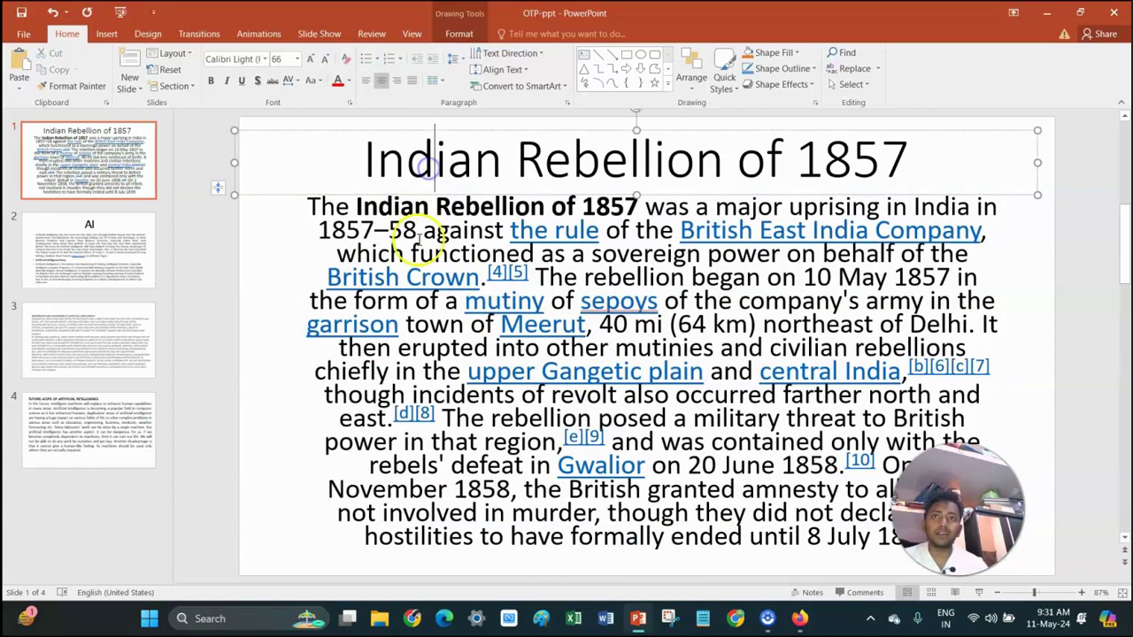
pyautogui.click(422, 191)
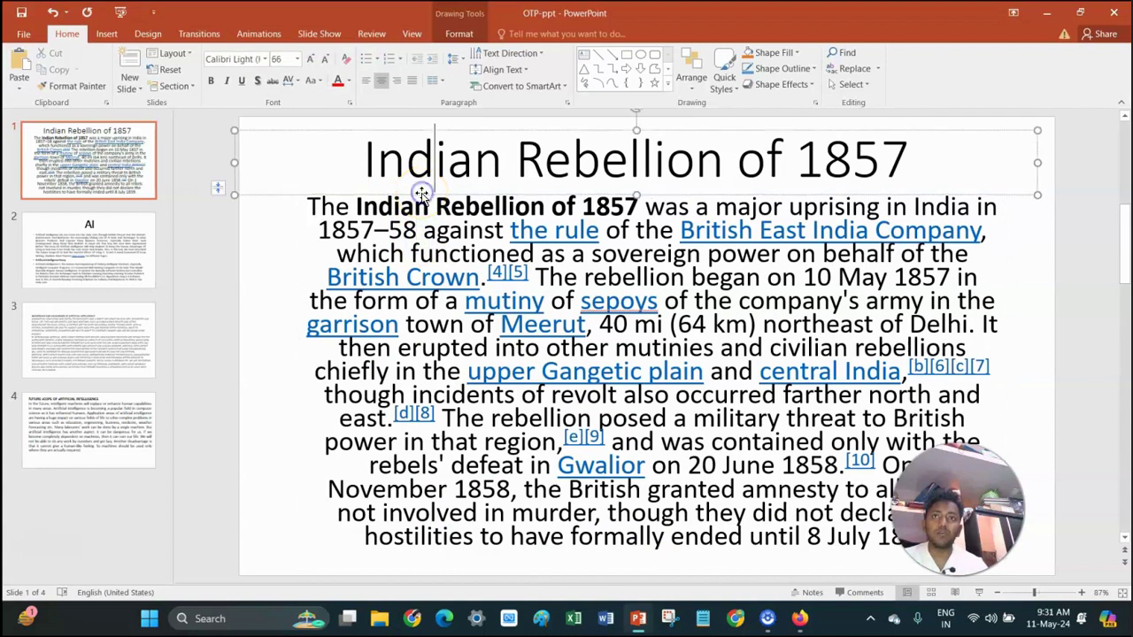
pyautogui.click(422, 229)
pyautogui.click(424, 195)
pyautogui.click(383, 82)
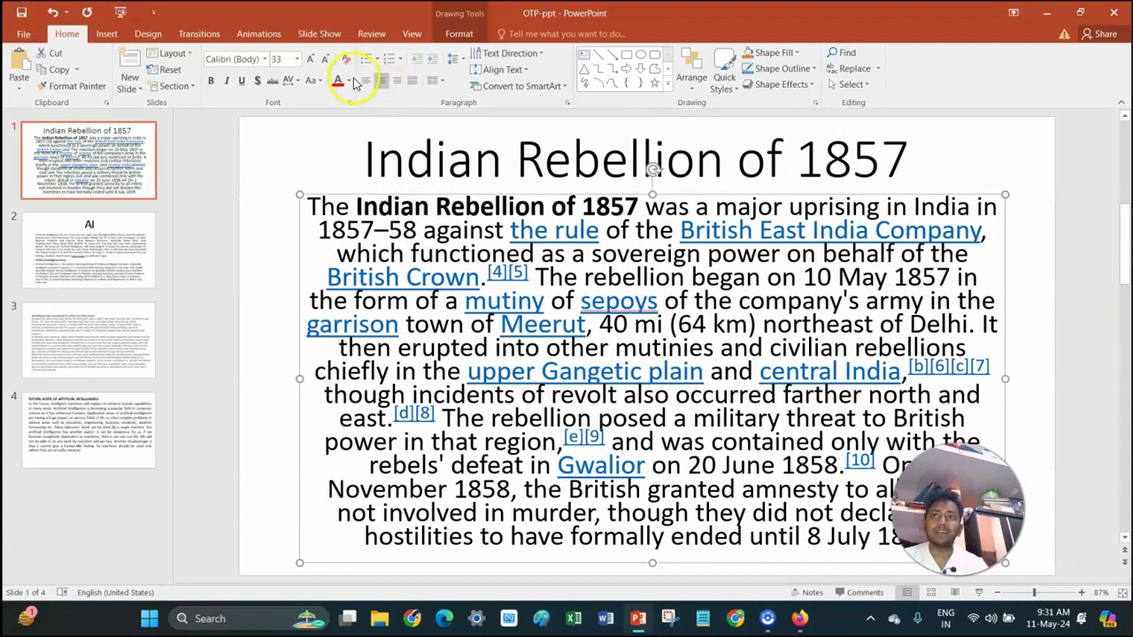
pyautogui.click(411, 84)
pyautogui.click(456, 209)
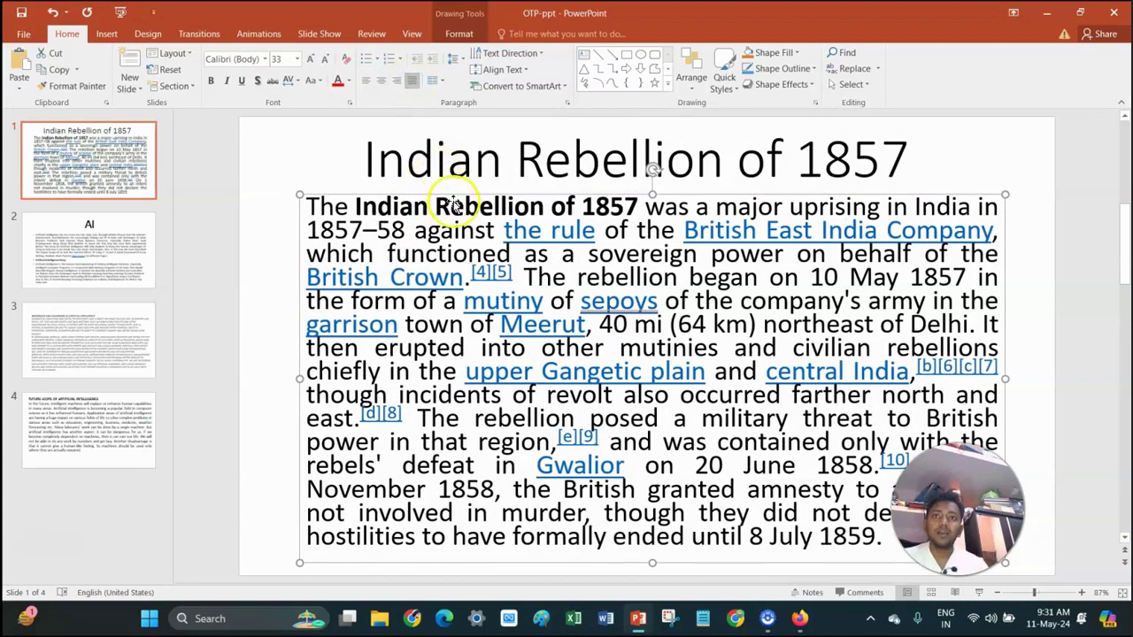
pyautogui.scroll(-1, 481, 218)
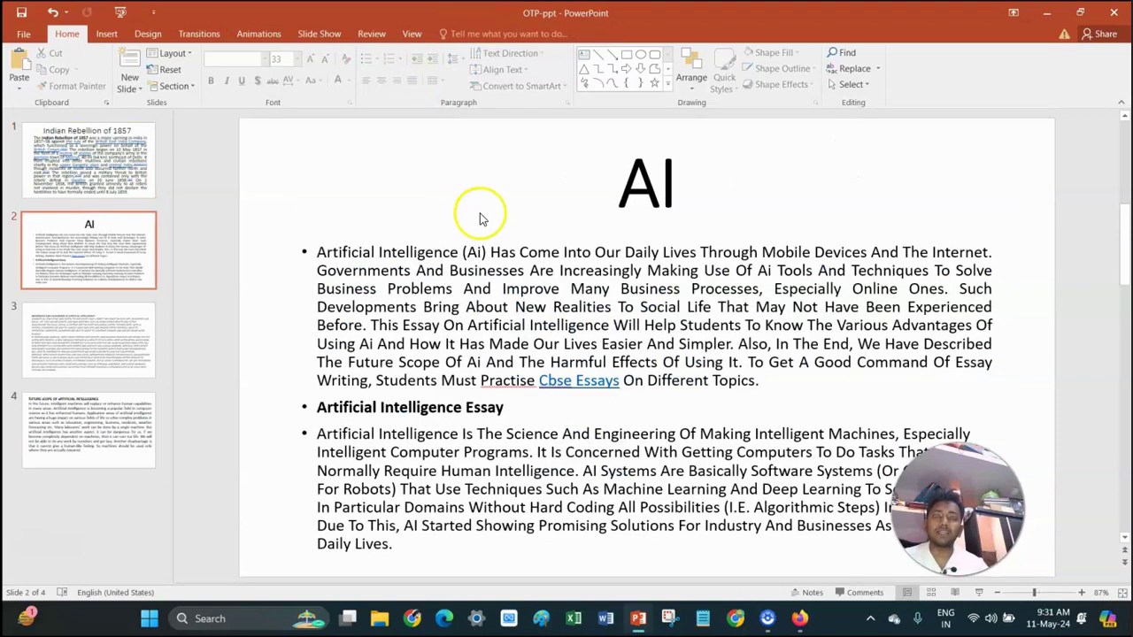
pyautogui.scroll(1, 481, 218)
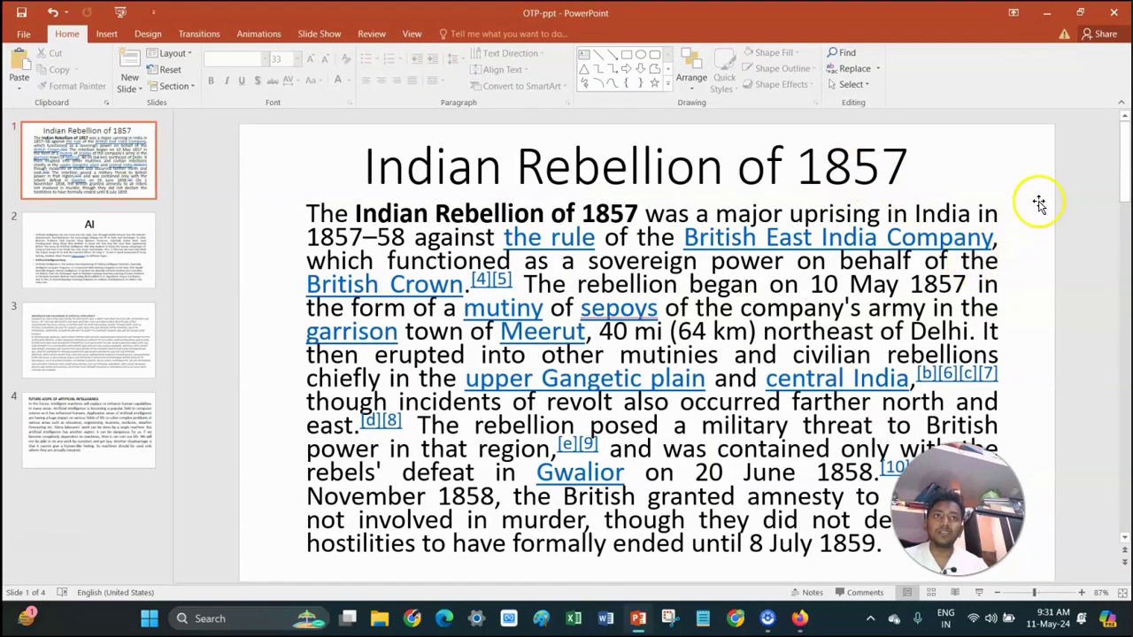
pyautogui.click(766, 619)
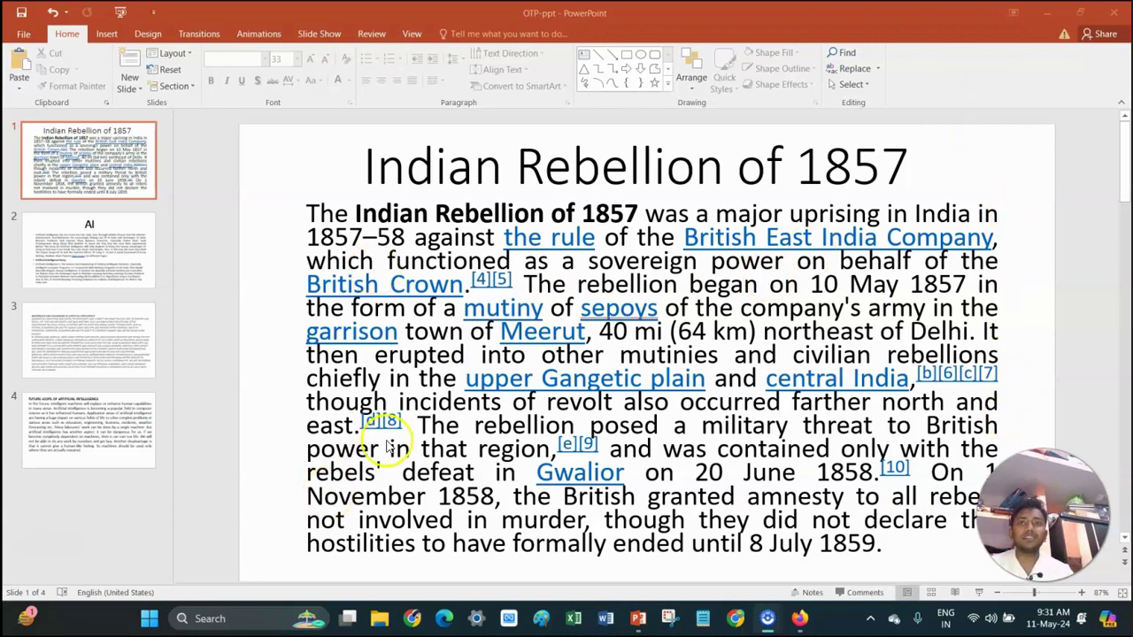
pyautogui.click(396, 272)
pyautogui.click(433, 213)
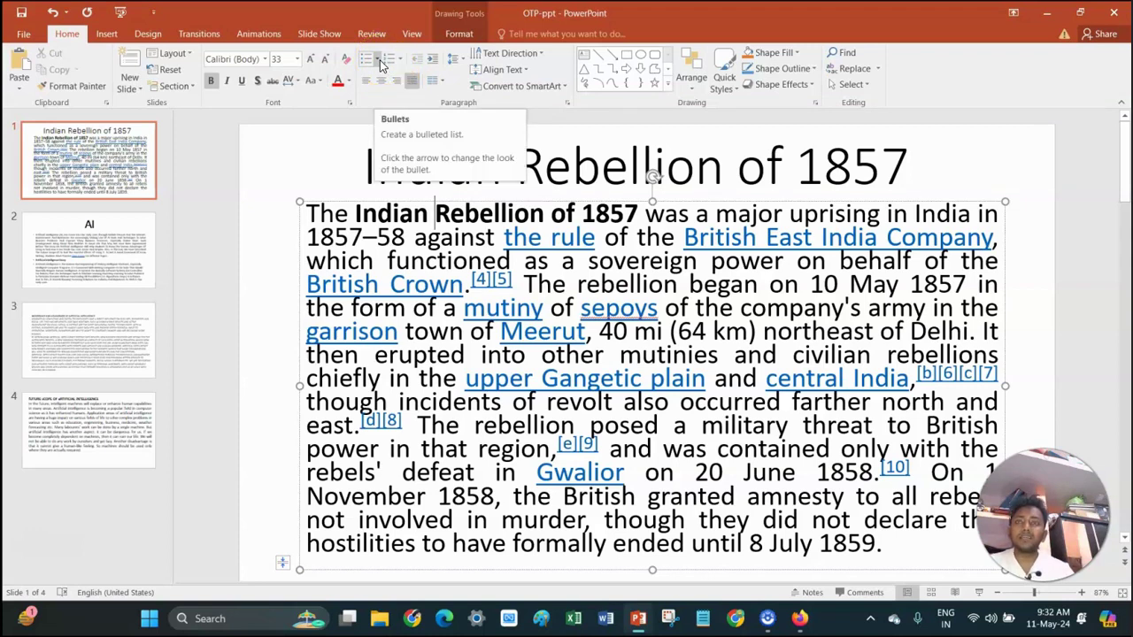
# Browse the bullet gallery and look through slides 2 and 3.
pyautogui.click(378, 60)
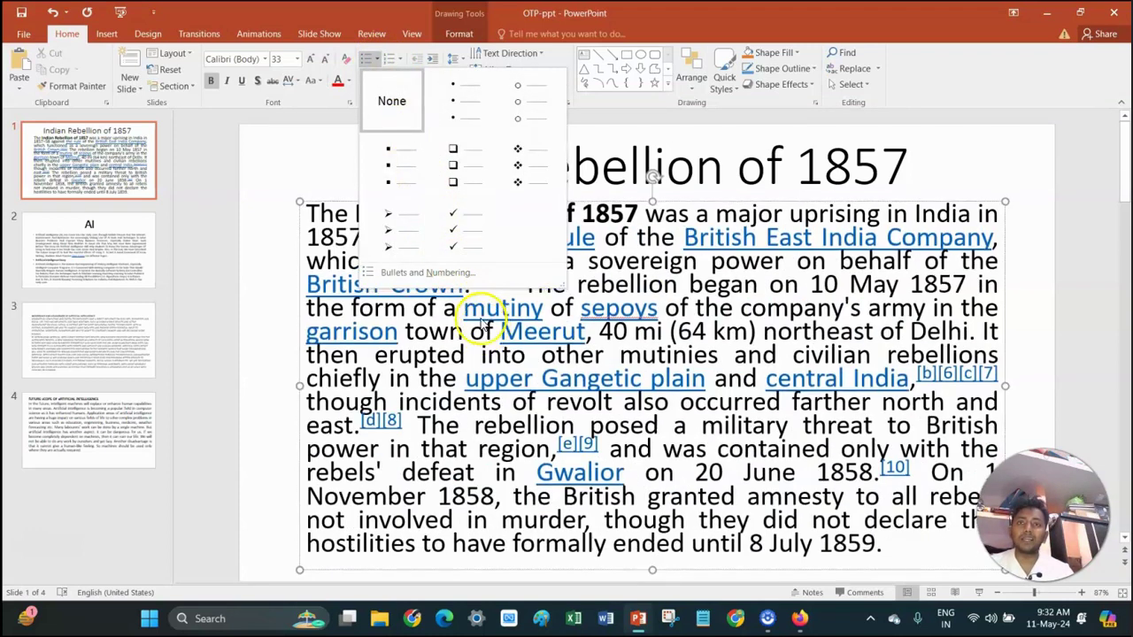
pyautogui.scroll(-1, 482, 329)
pyautogui.scroll(-5, 561, 407)
pyautogui.scroll(-3, 502, 423)
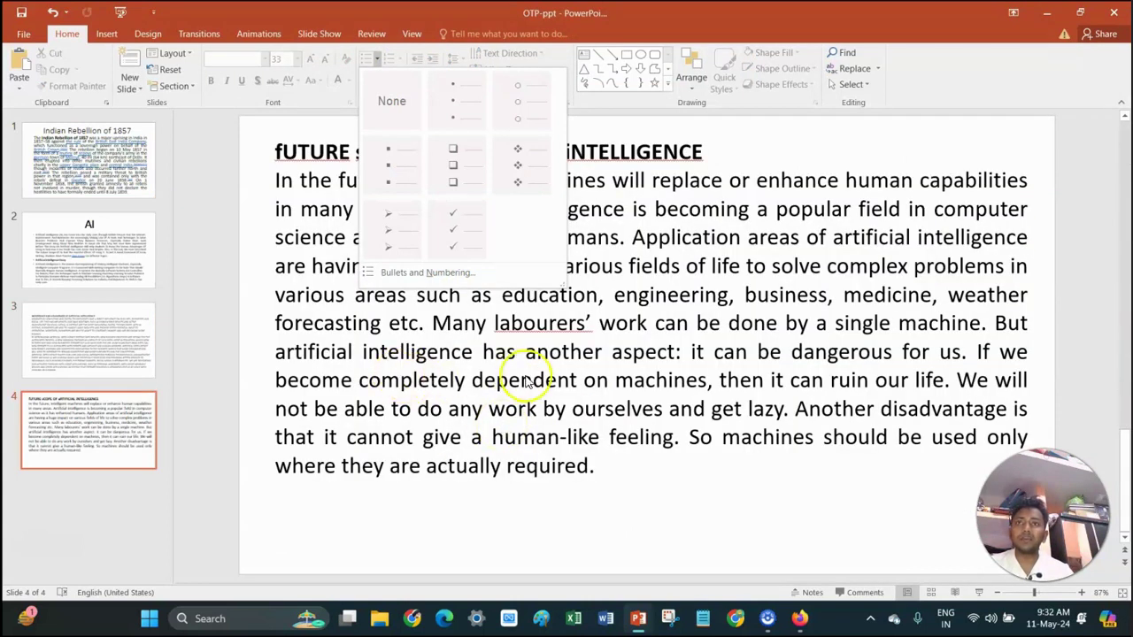
pyautogui.scroll(1, 668, 234)
pyautogui.click(98, 262)
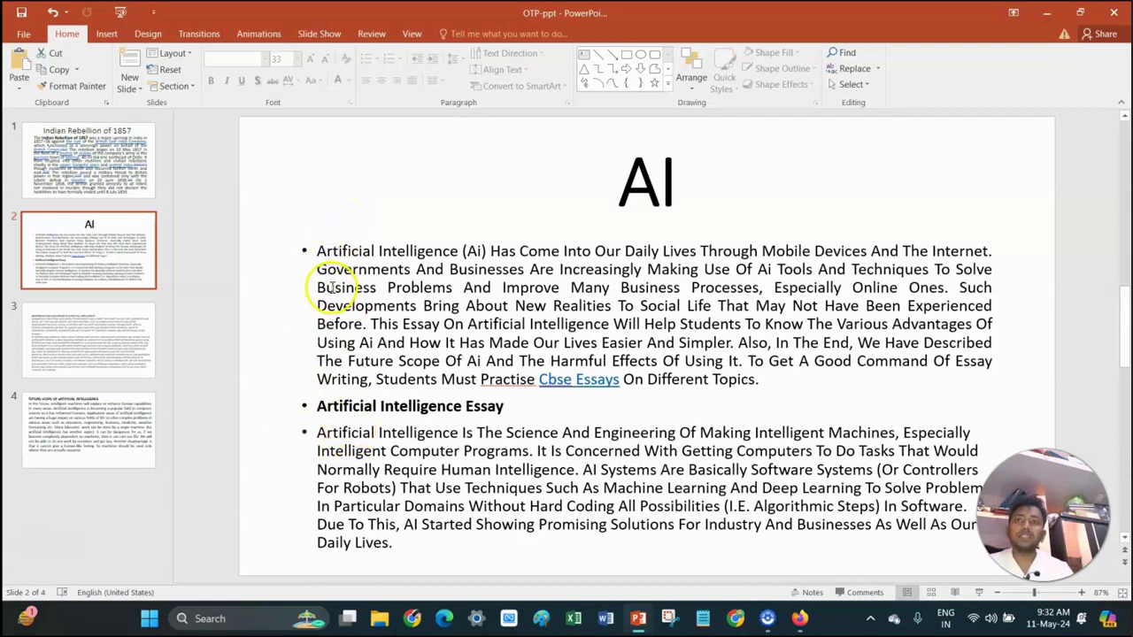
pyautogui.click(122, 326)
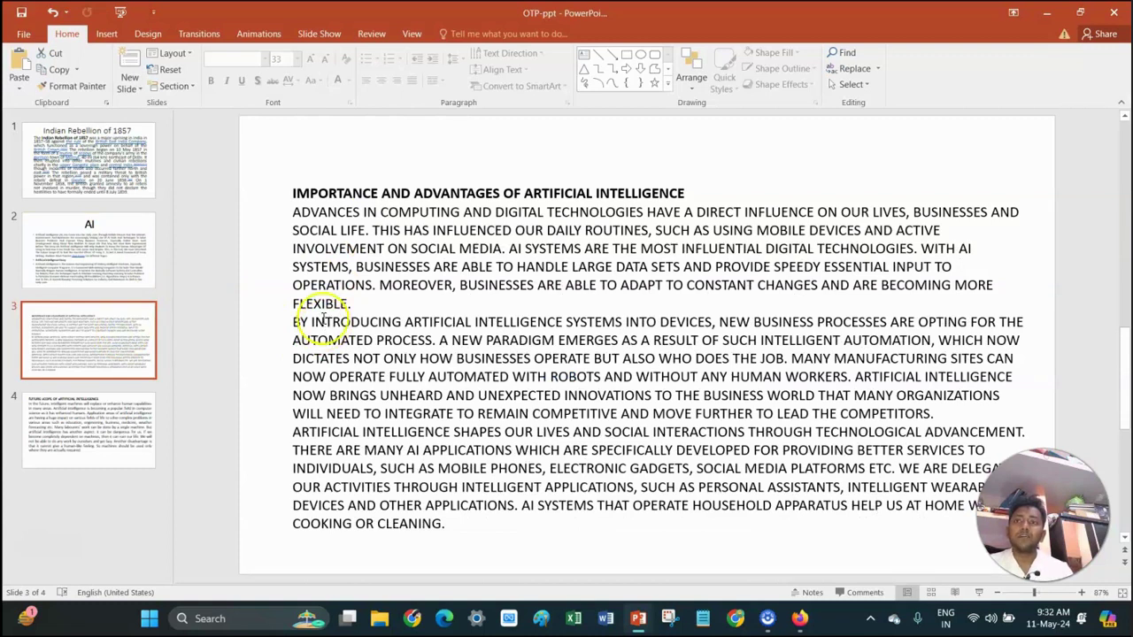
# Insert a blank slide after the Future Scope slide 4, then return to slide 1.
pyautogui.click(105, 414)
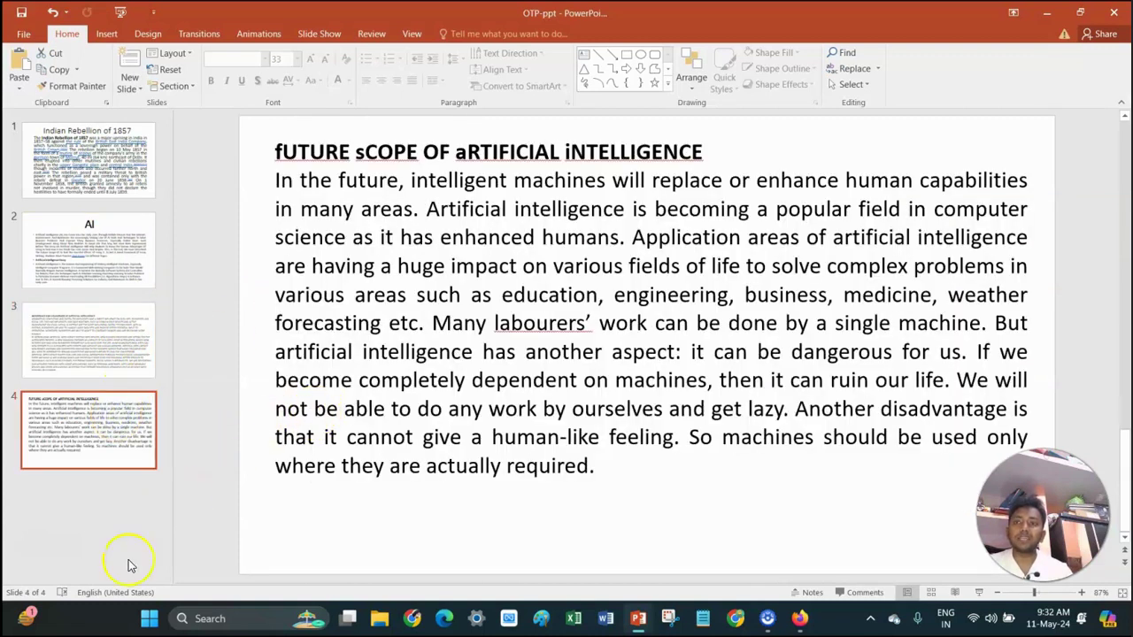
pyautogui.rightClick(99, 432)
pyautogui.click(141, 259)
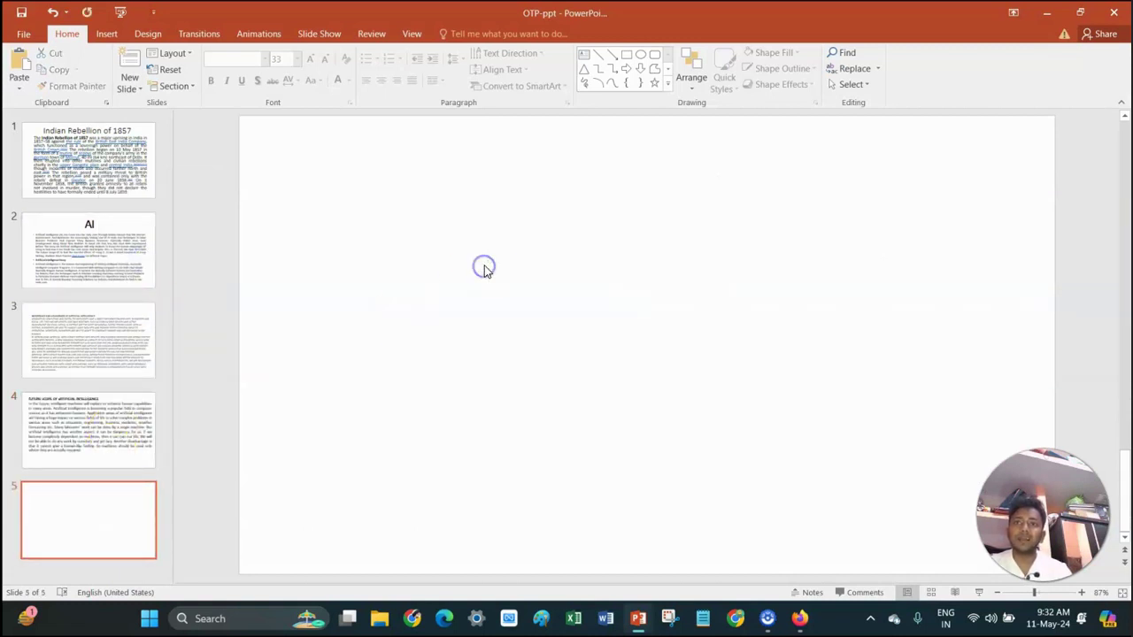
pyautogui.click(101, 175)
# Insert a new slide 2 titled COMPUTER and bring up bullet styles for its body placeholder.
pyautogui.rightClick(101, 175)
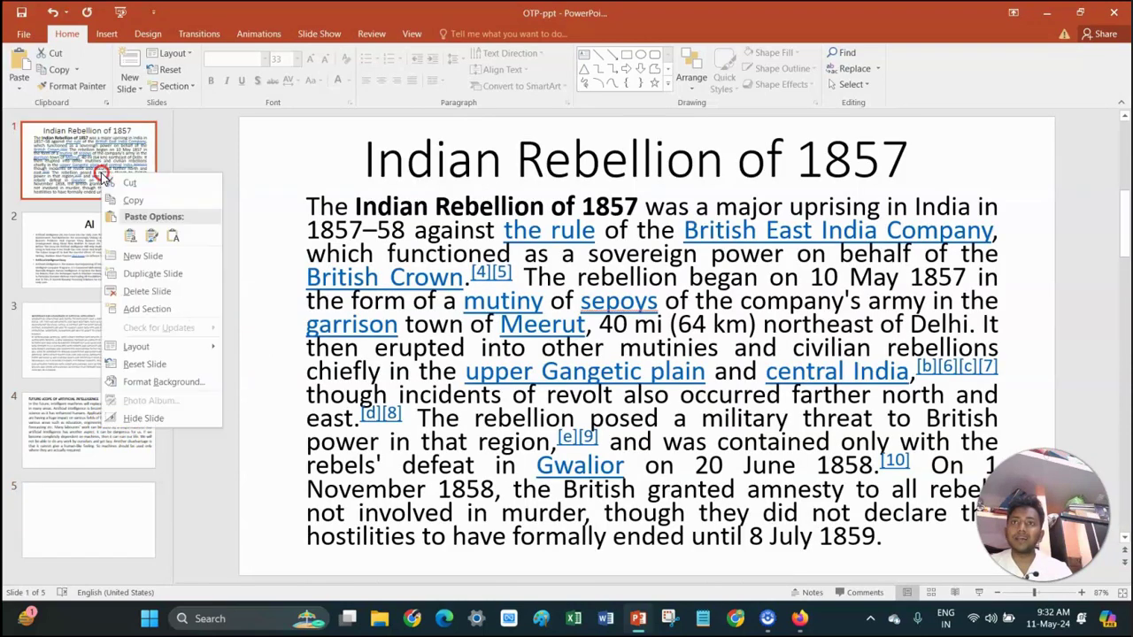
pyautogui.click(142, 264)
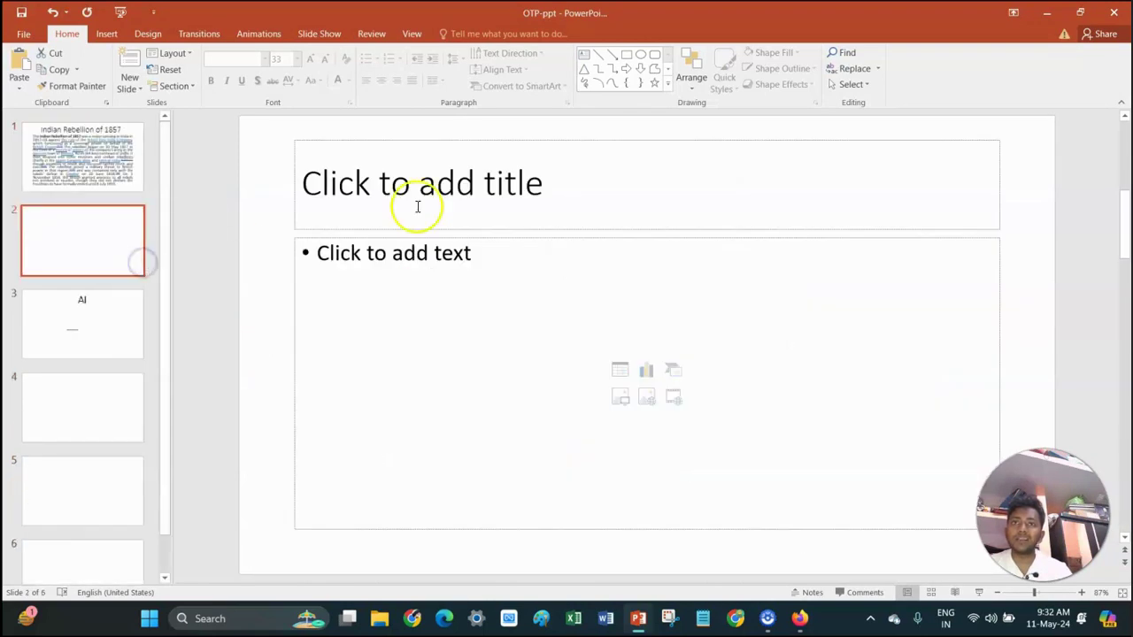
pyautogui.click(519, 169)
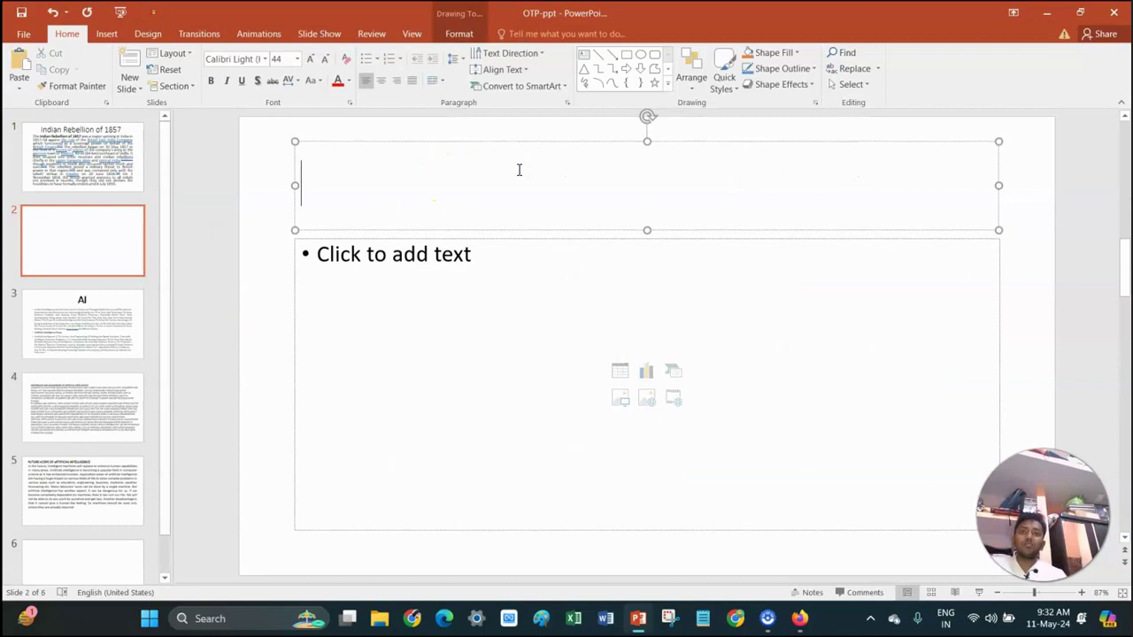
pyautogui.doubleClick(527, 174)
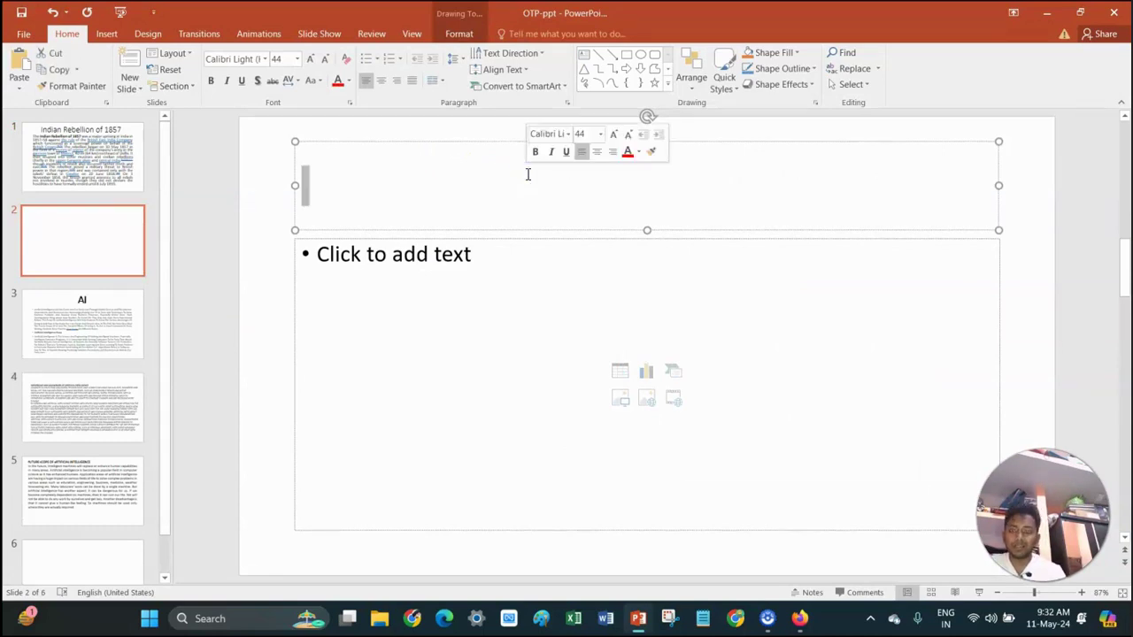
pyautogui.write('comp')
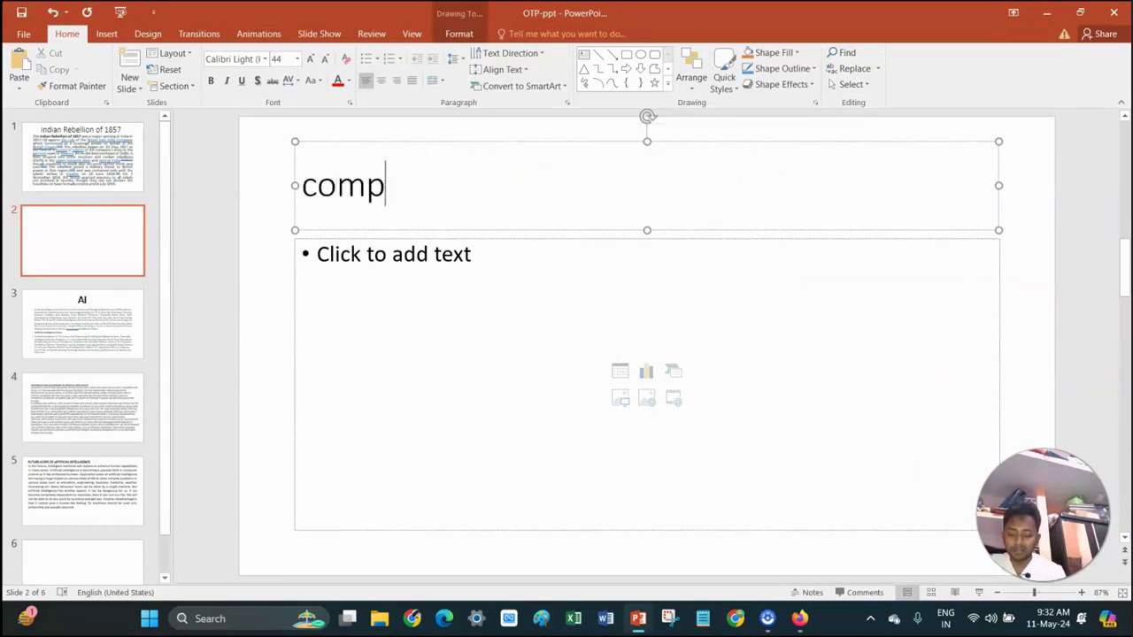
pyautogui.press('BackSpace')
pyautogui.press('BackSpace')
pyautogui.press('BackSpace')
pyautogui.press('BackSpace')
pyautogui.press('BackSpace')
pyautogui.write('OMPUTER')
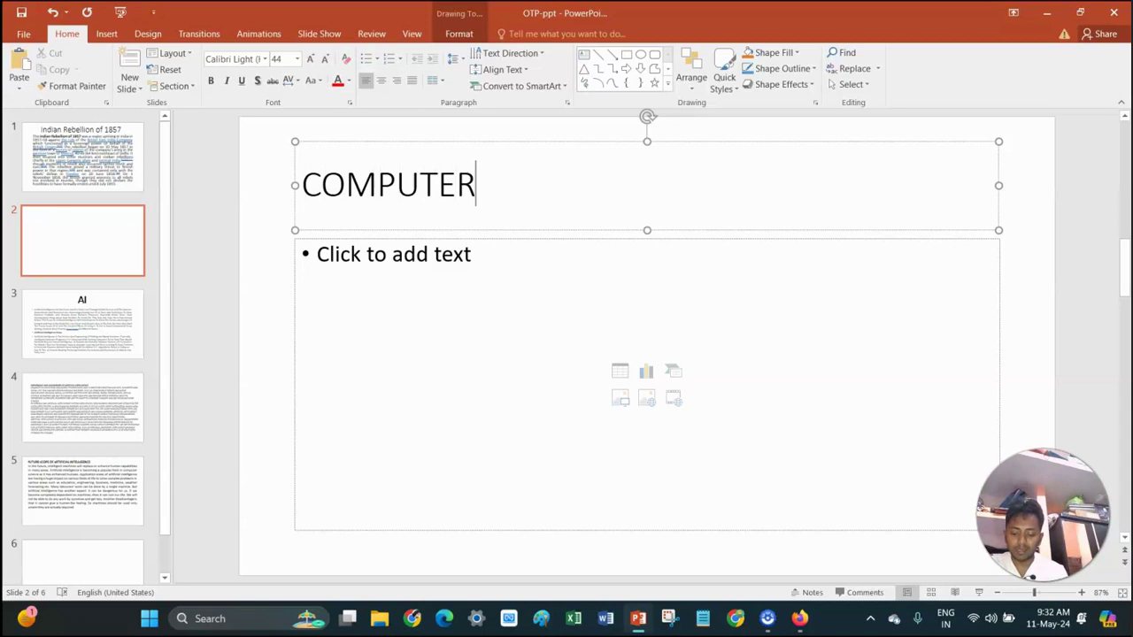
pyautogui.click(511, 258)
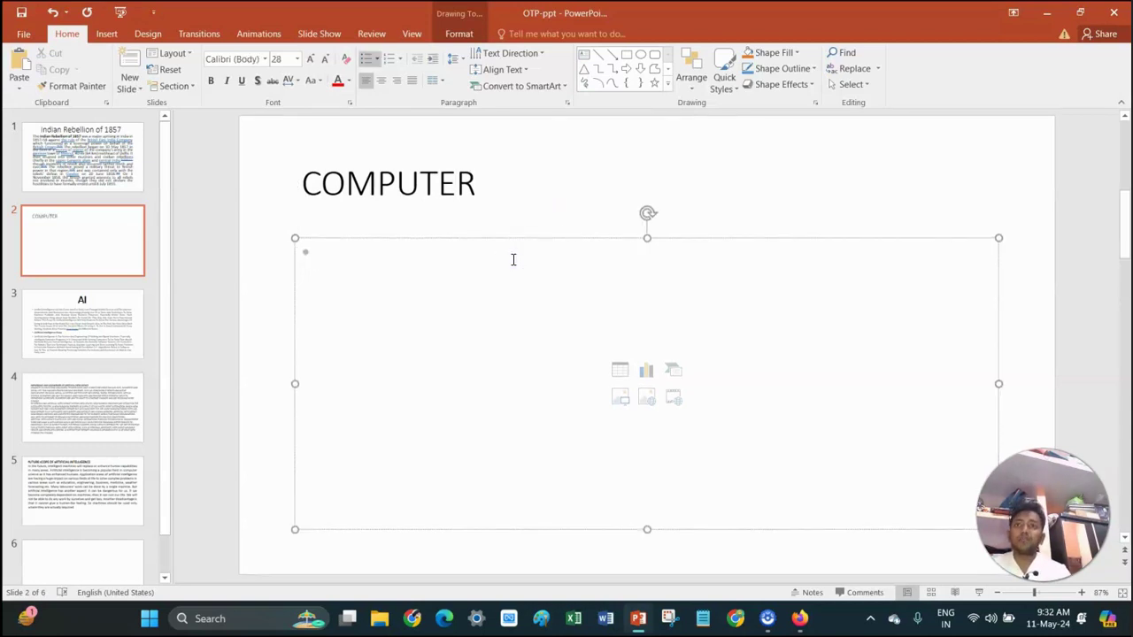
pyautogui.click(377, 59)
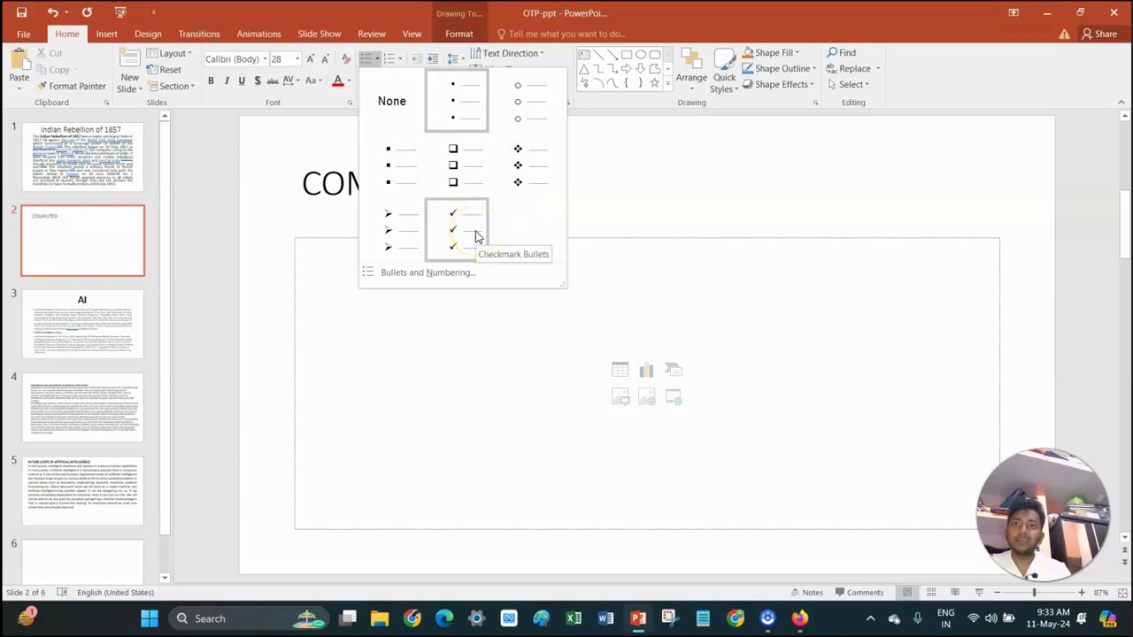
# Use the image_1 picture file as the COMPUTER slide's body bullet.
pyautogui.click(430, 273)
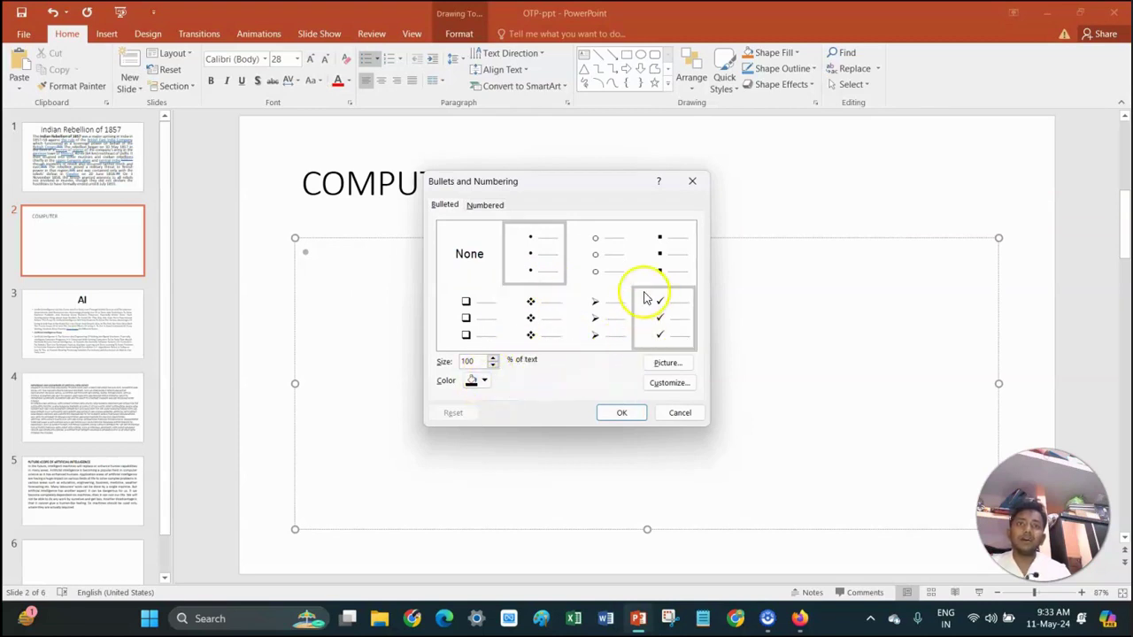
pyautogui.click(667, 363)
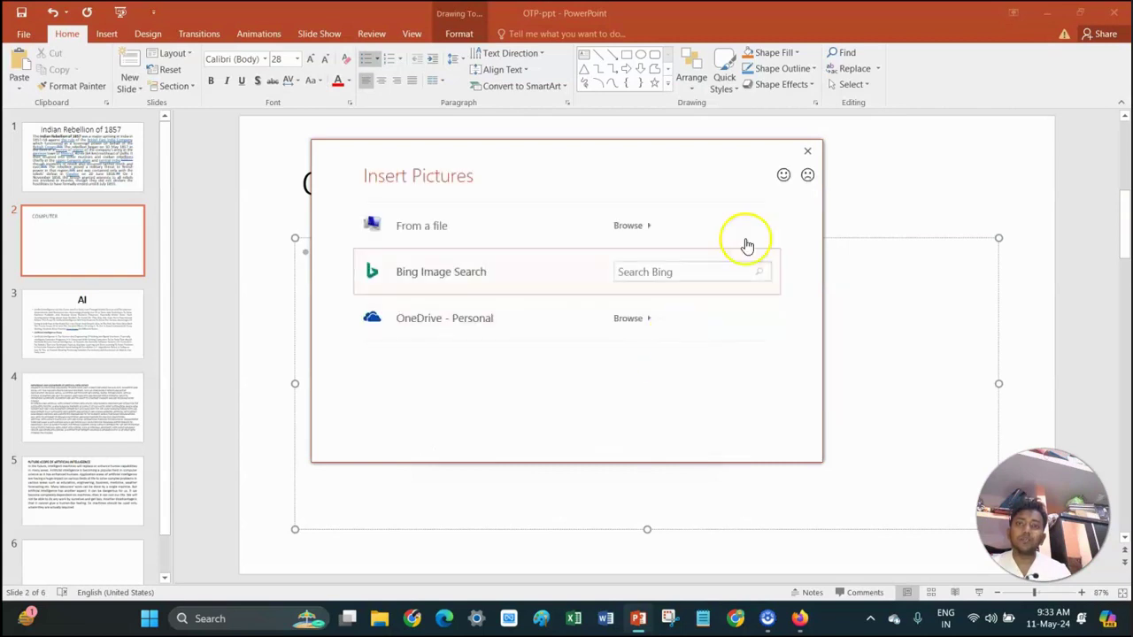
pyautogui.click(460, 237)
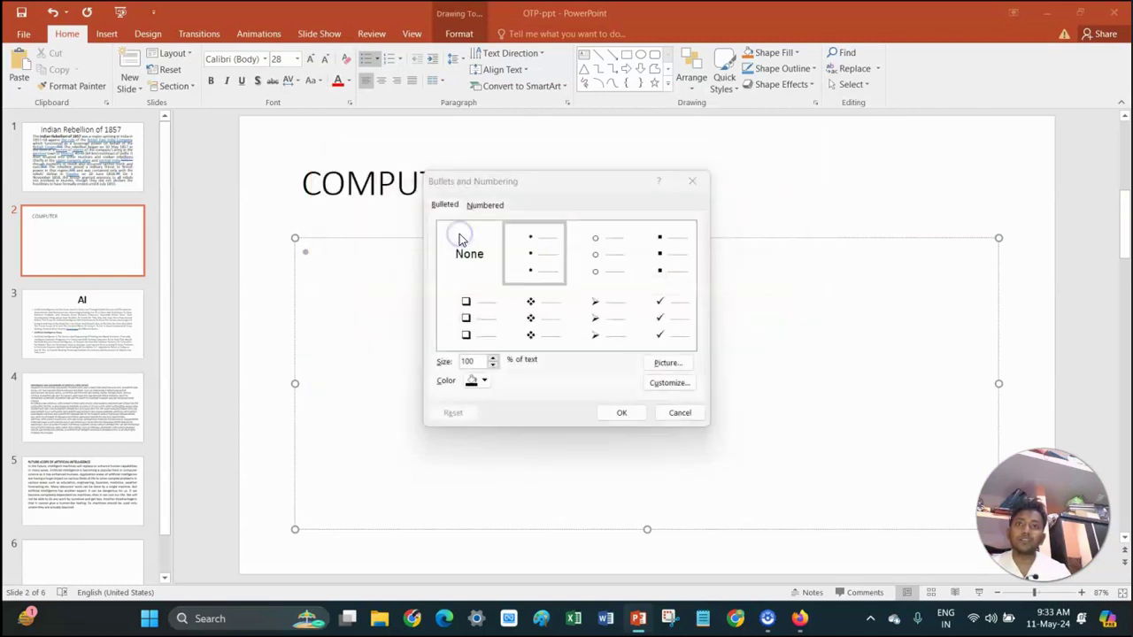
pyautogui.click(436, 158)
pyautogui.doubleClick(437, 157)
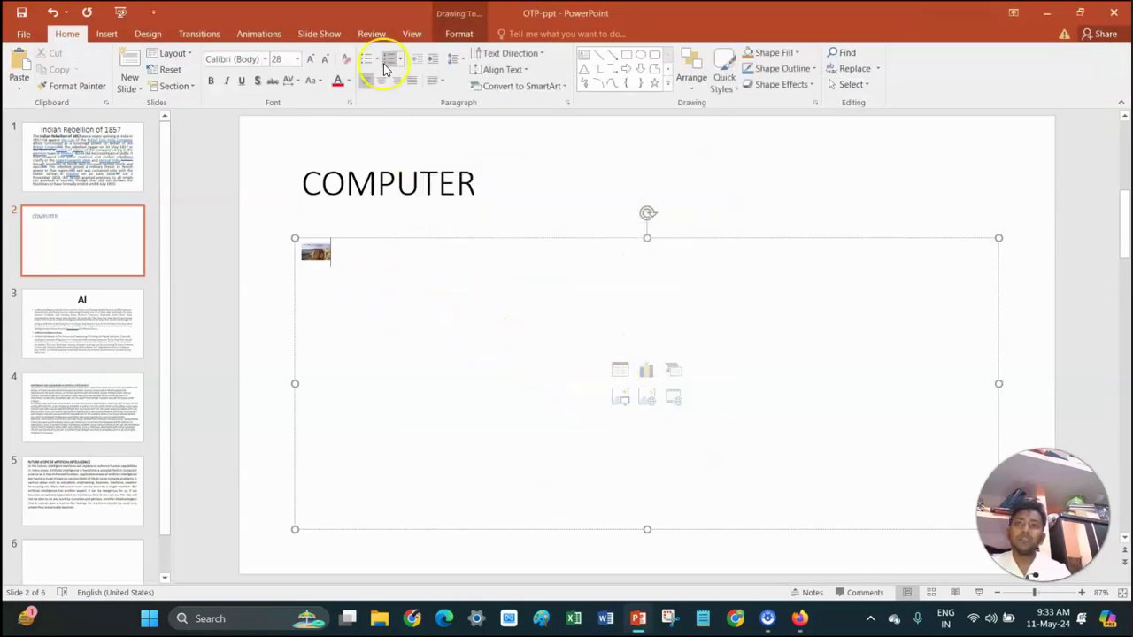
pyautogui.click(376, 59)
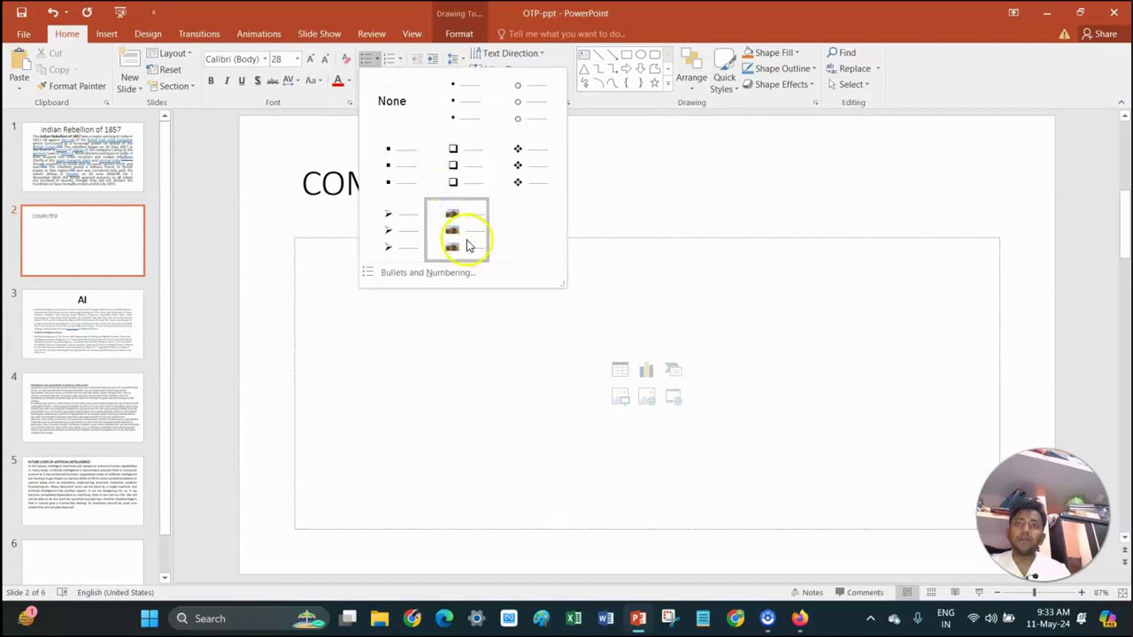
# Swap the picture bullet for the Greek small letter beta (β) symbol.
pyautogui.click(453, 273)
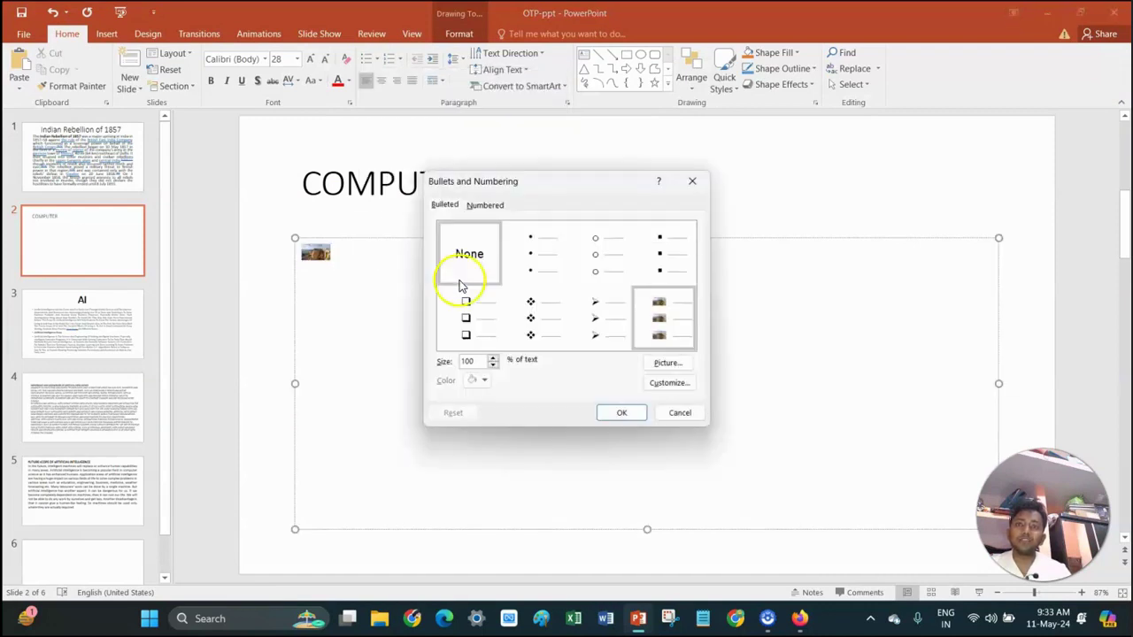
pyautogui.click(667, 387)
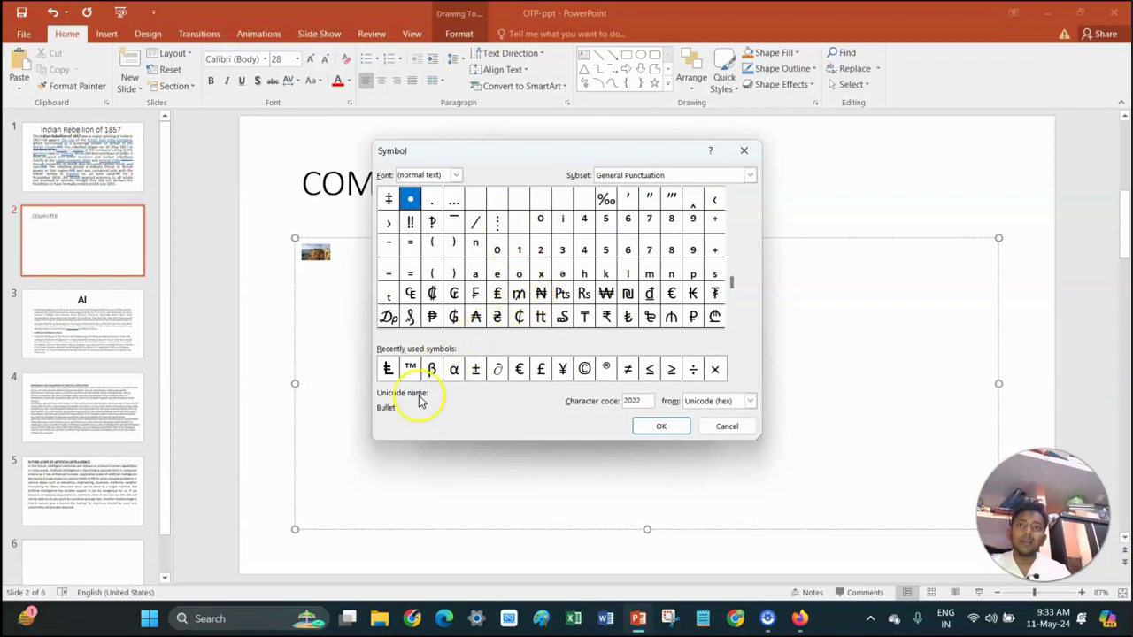
pyautogui.click(432, 369)
pyautogui.click(660, 426)
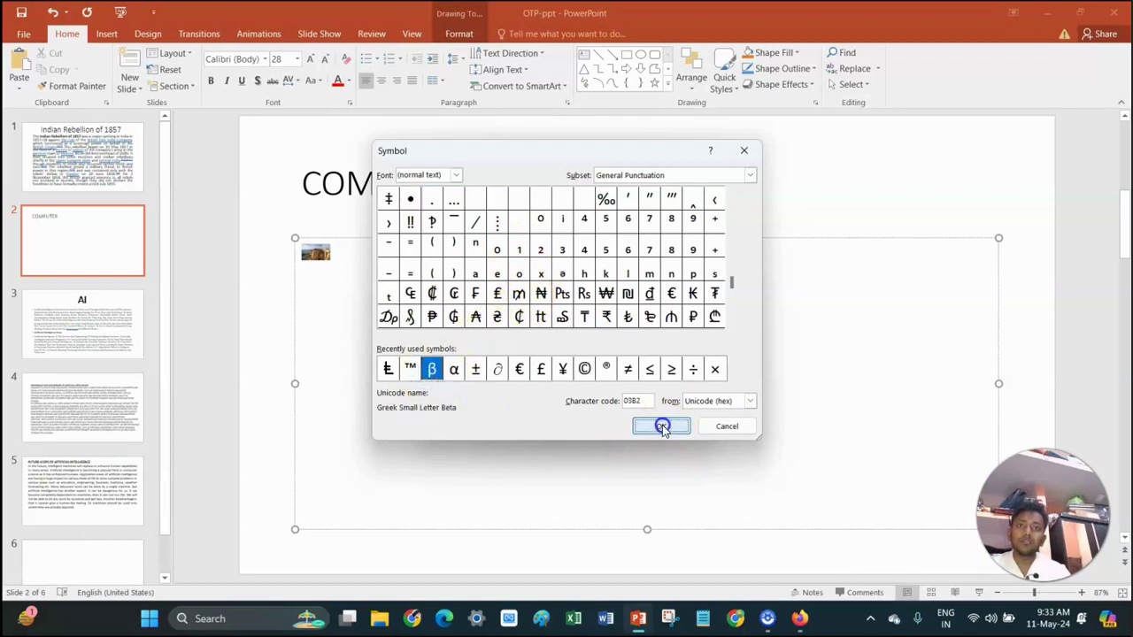
pyautogui.click(621, 412)
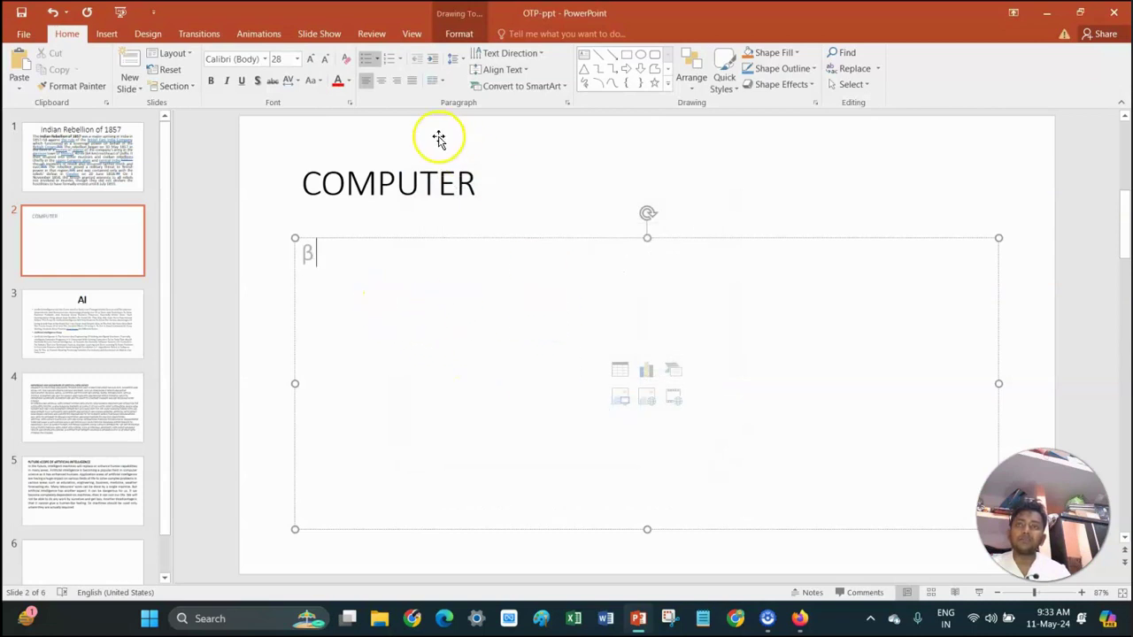
# Switch to arrow bullets and list ELECTRONIC DEVICE, CPU, MOUSE and KEYBOARD.
pyautogui.click(379, 62)
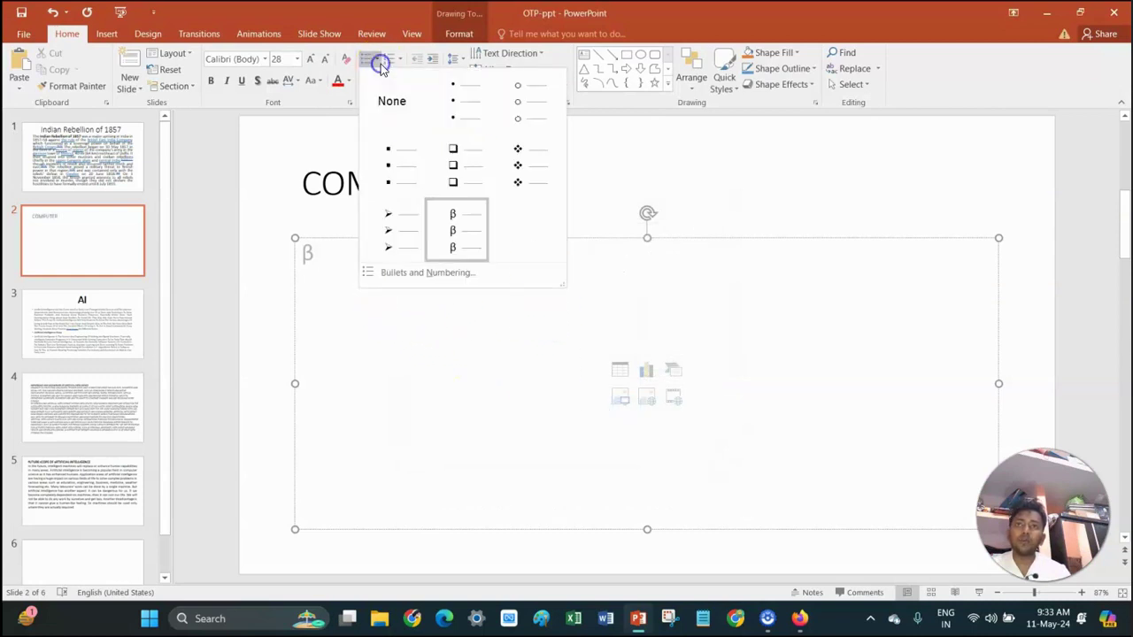
pyautogui.click(404, 222)
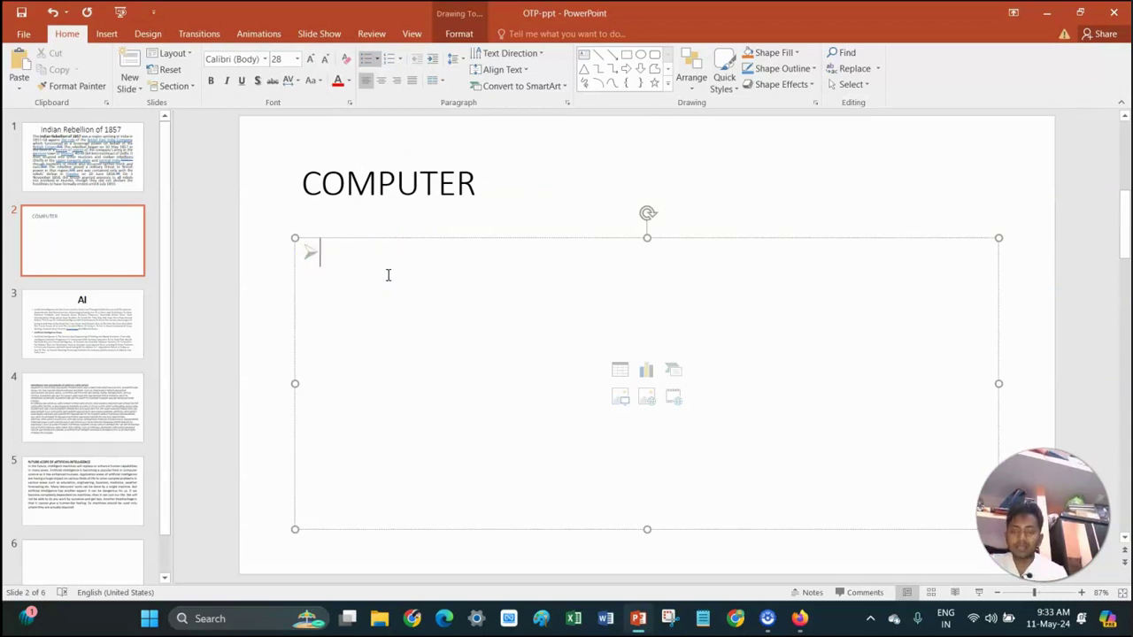
pyautogui.write('ELEC')
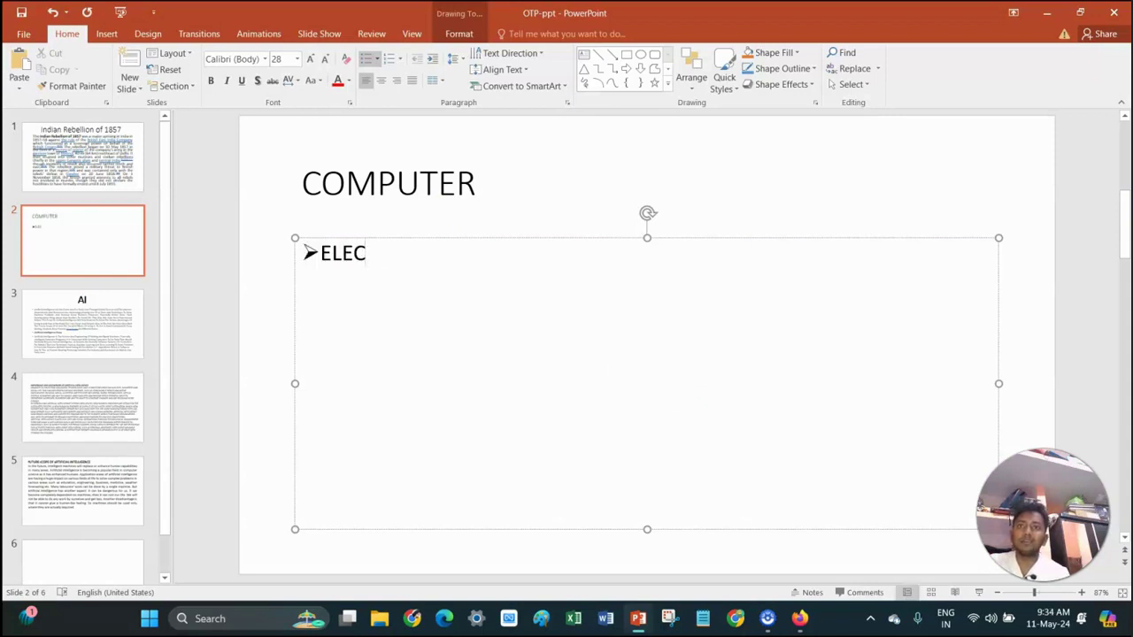
pyautogui.write('TRONIC DEVICE')
pyautogui.press('Return')
pyautogui.write('CPU')
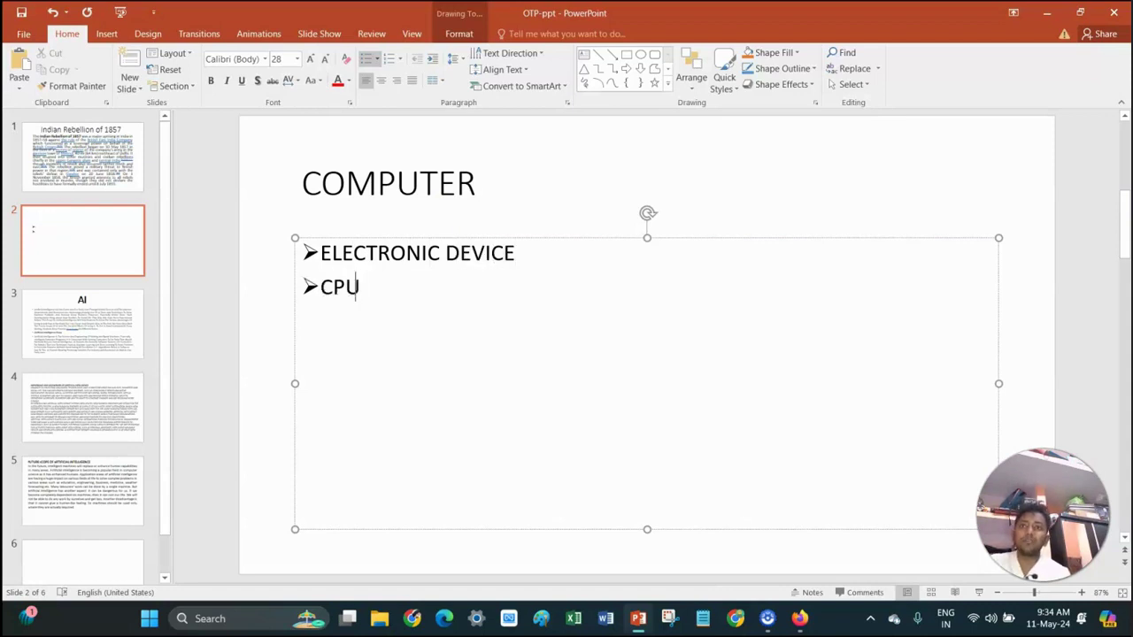
pyautogui.press('Return')
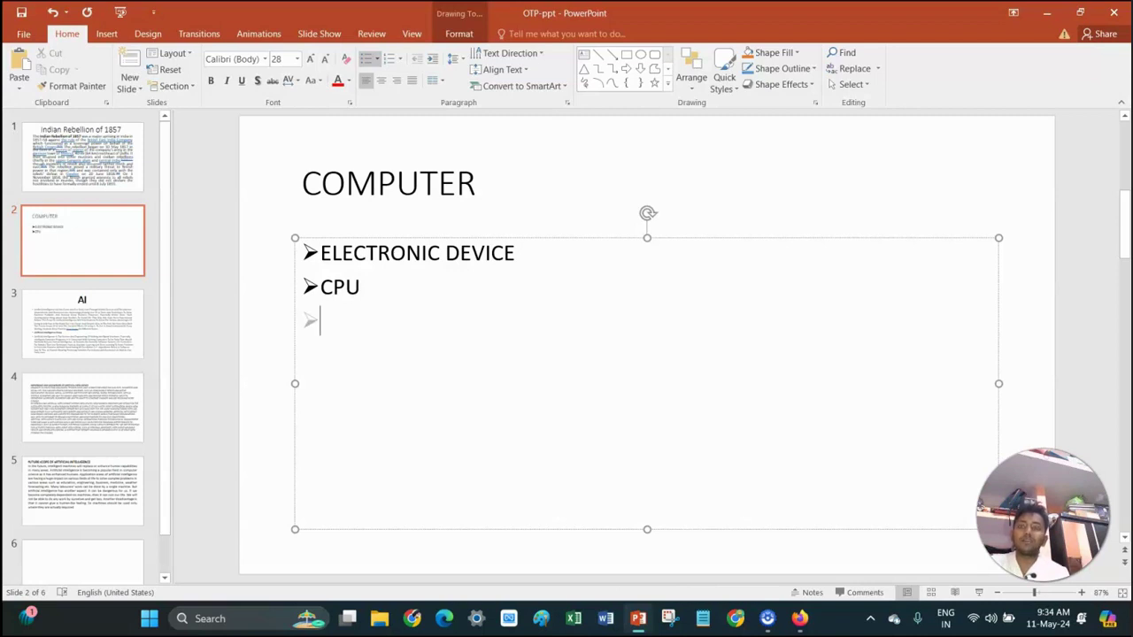
pyautogui.write('MOU')
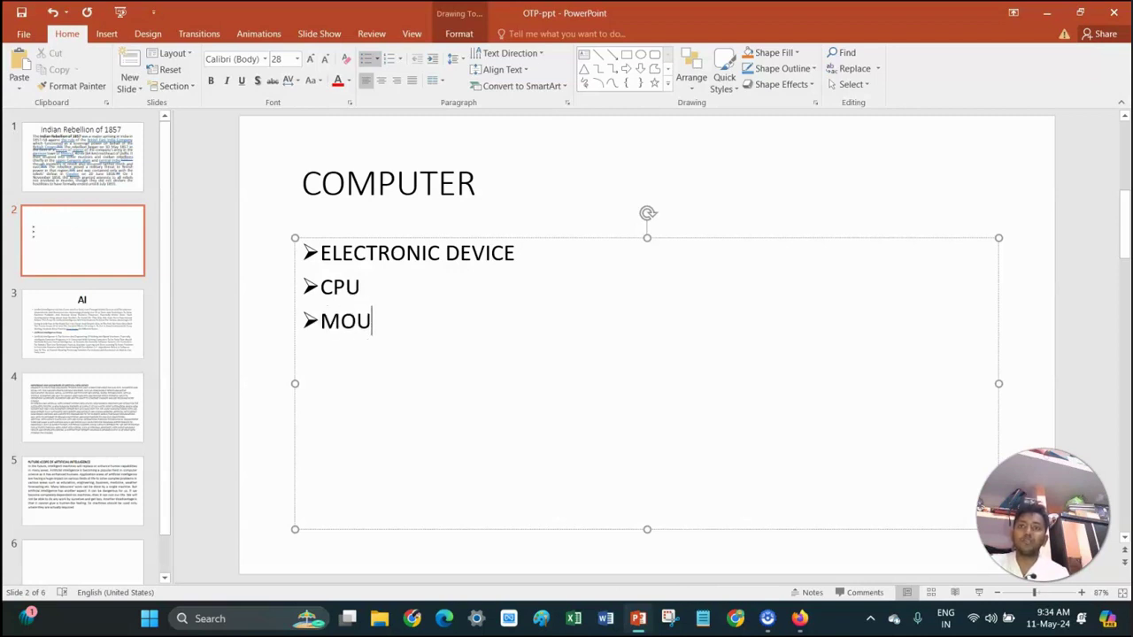
pyautogui.write('SE KEYBOA')
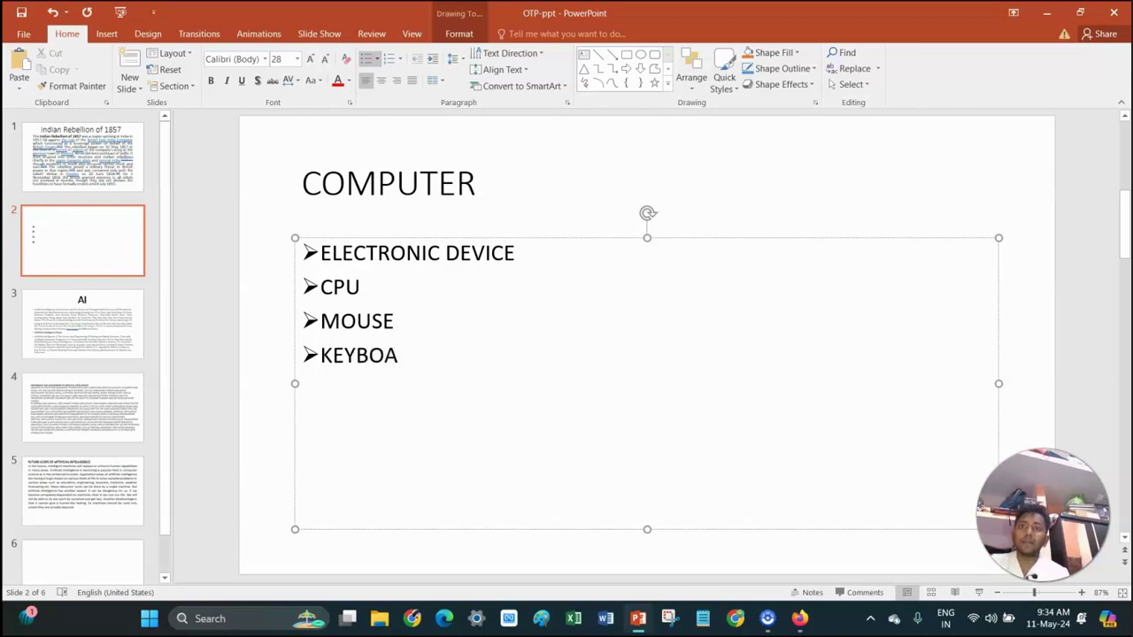
pyautogui.write('RD')
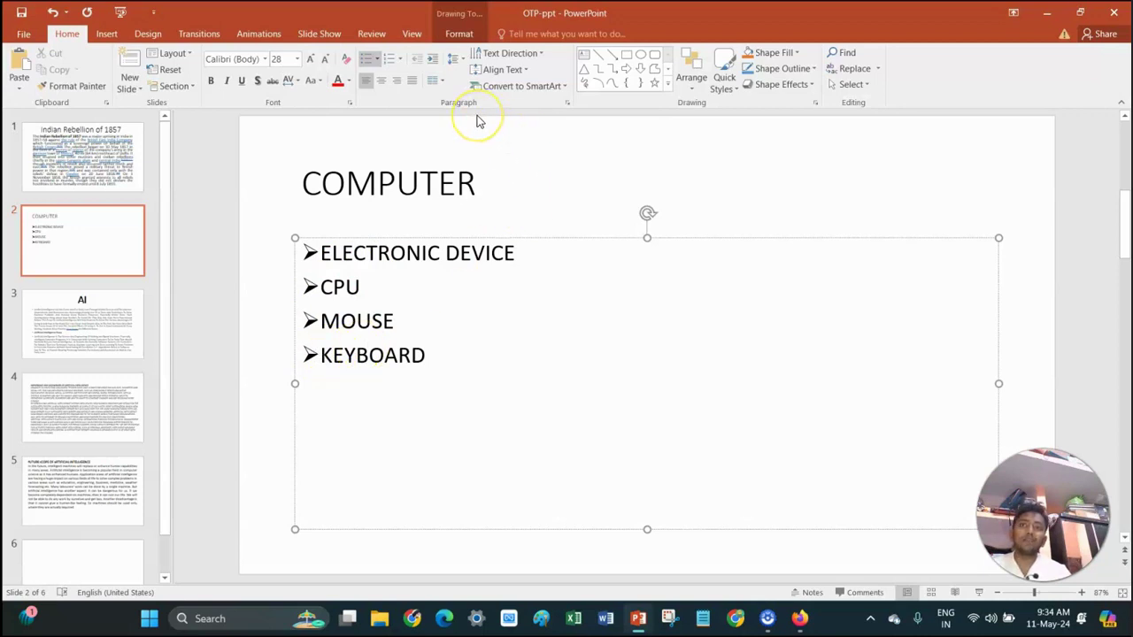
# Add an empty line below KEYBOARD and give it 1. 2. 3. numbering.
pyautogui.click(397, 62)
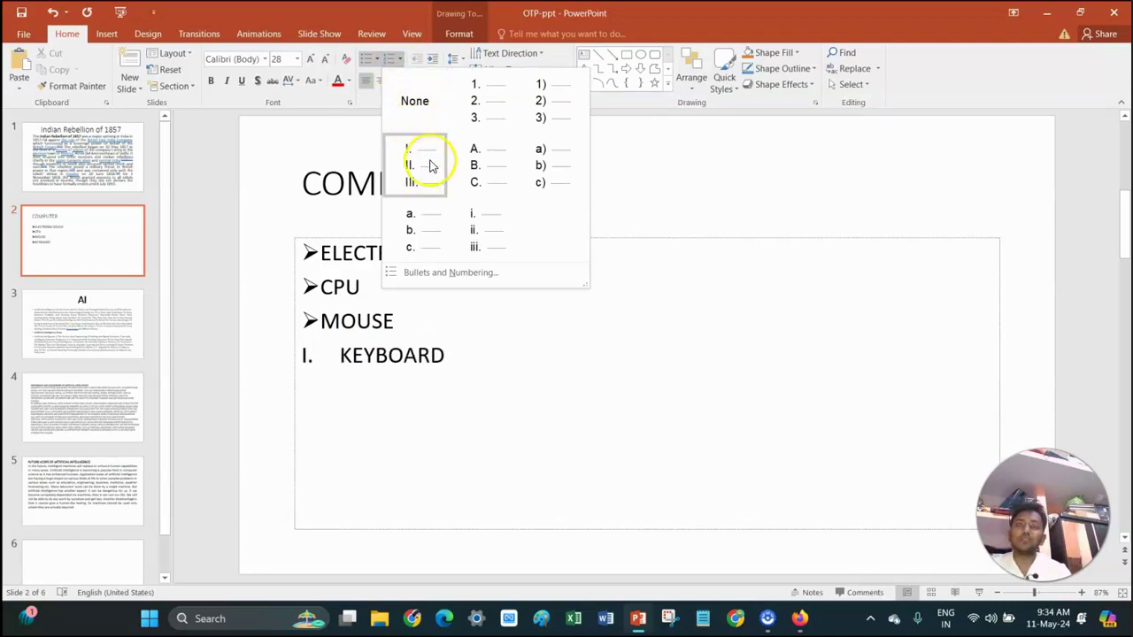
pyautogui.click(450, 358)
pyautogui.press('Return')
pyautogui.press('BackSpace')
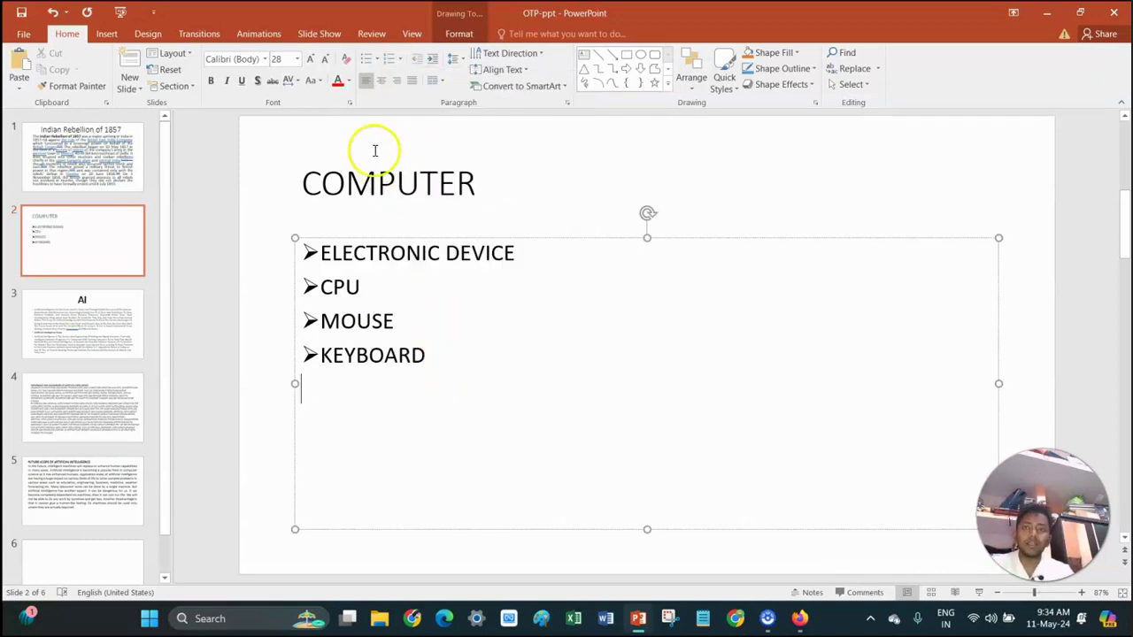
pyautogui.click(400, 58)
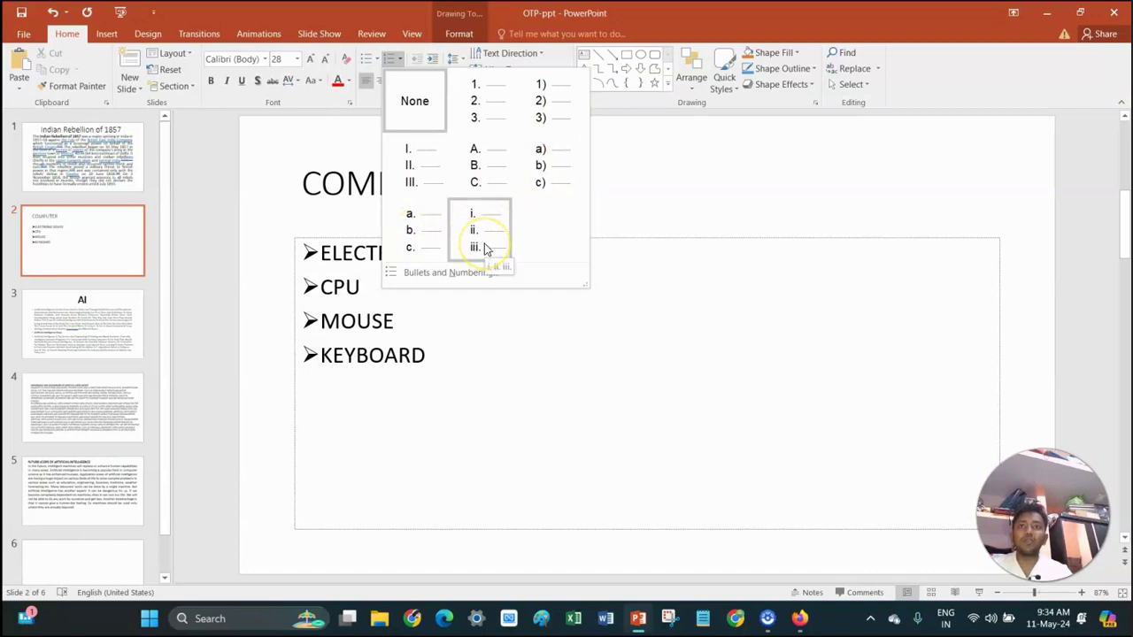
pyautogui.click(467, 274)
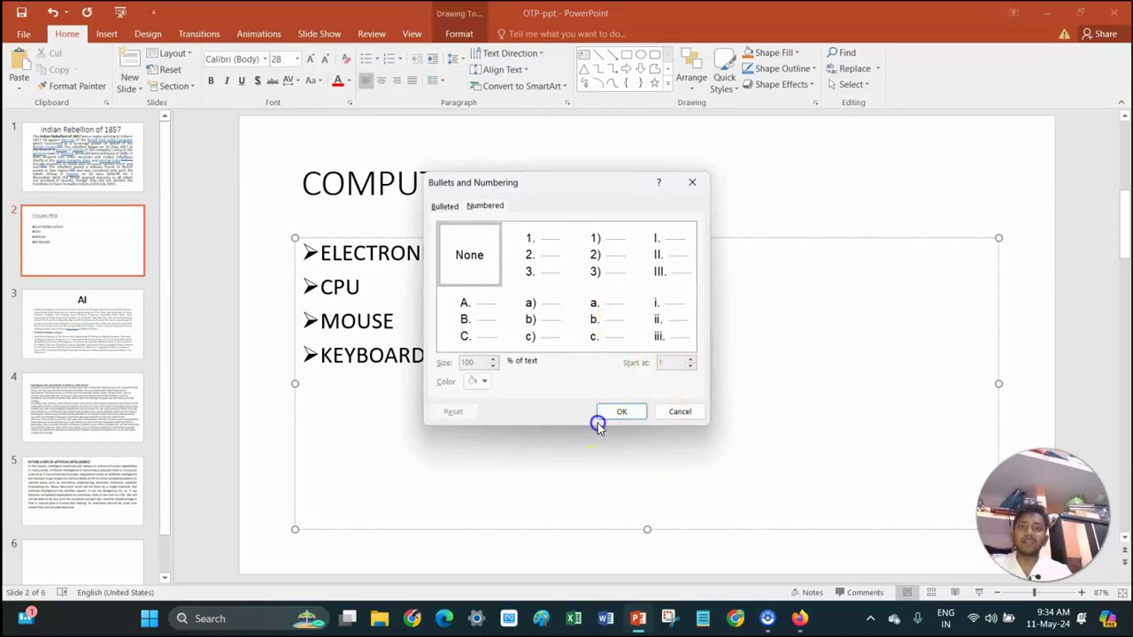
pyautogui.click(620, 412)
pyautogui.click(398, 63)
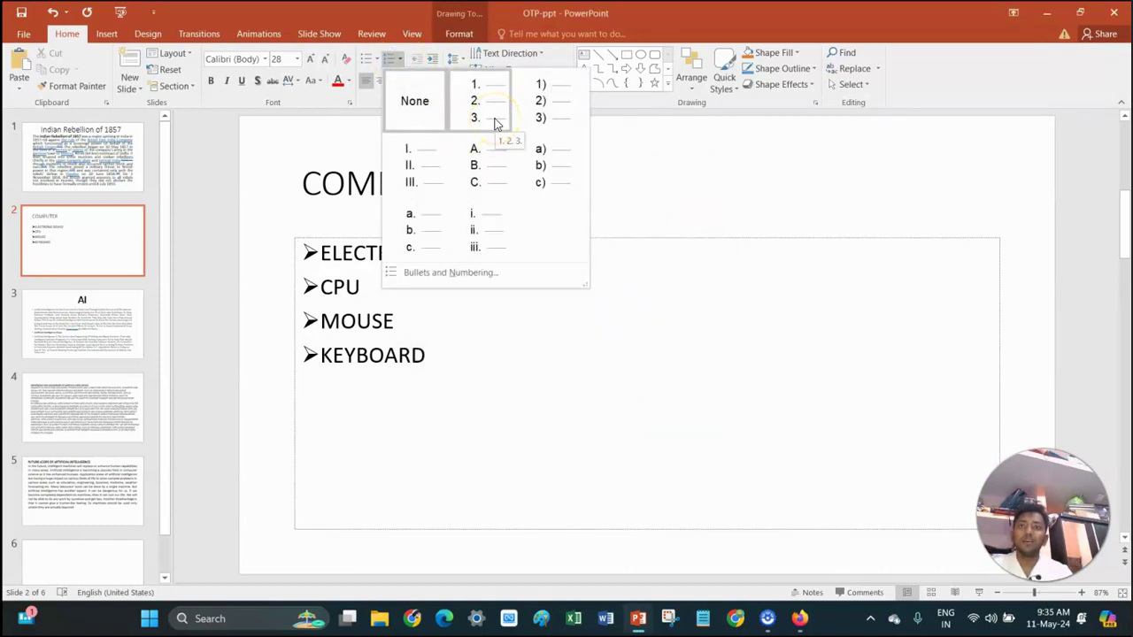
pyautogui.click(495, 120)
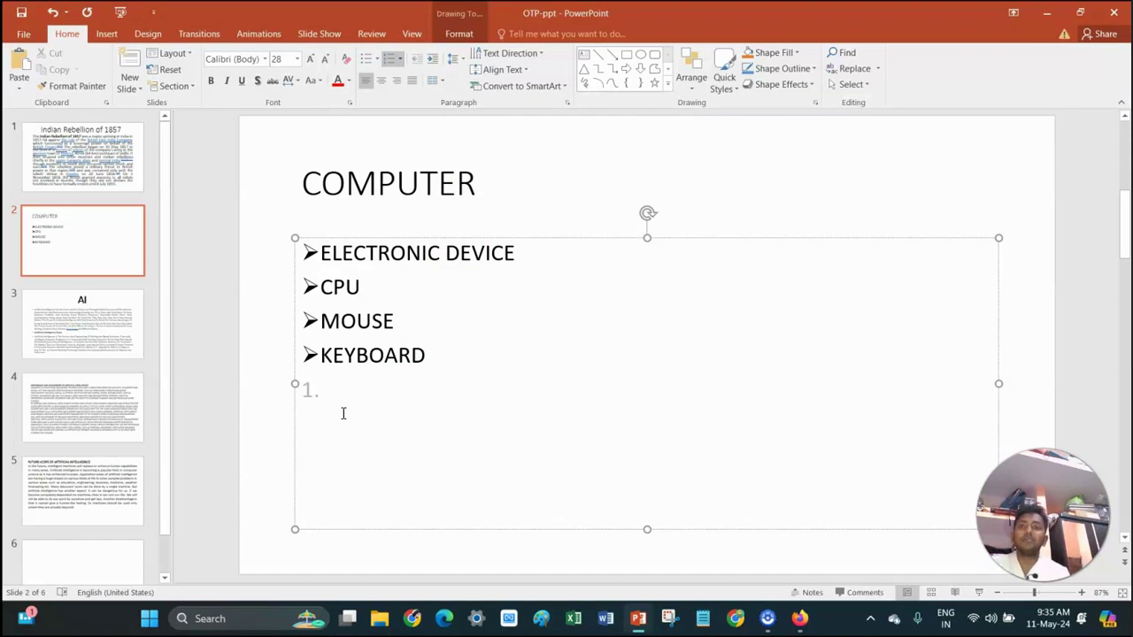
# Type the numbered items EXTENSION BOARD, MONITOR and POWER BOARD.
pyautogui.write('EXTENSION BOAE')
pyautogui.press('BackSpace')
pyautogui.write('RD')
pyautogui.press('Return')
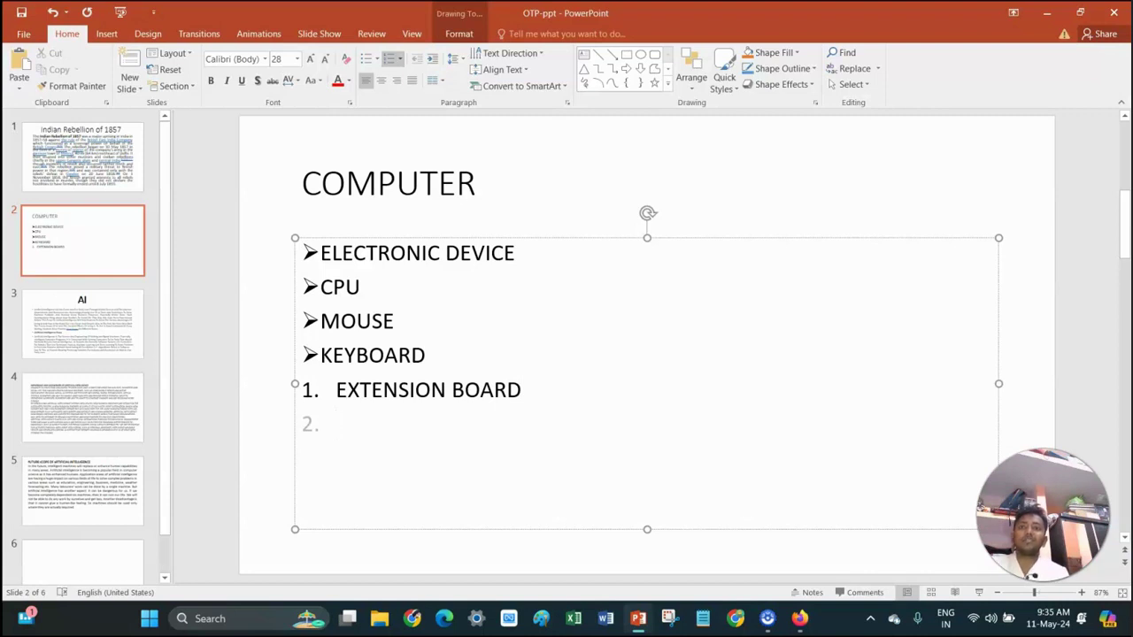
pyautogui.write('MONITOR')
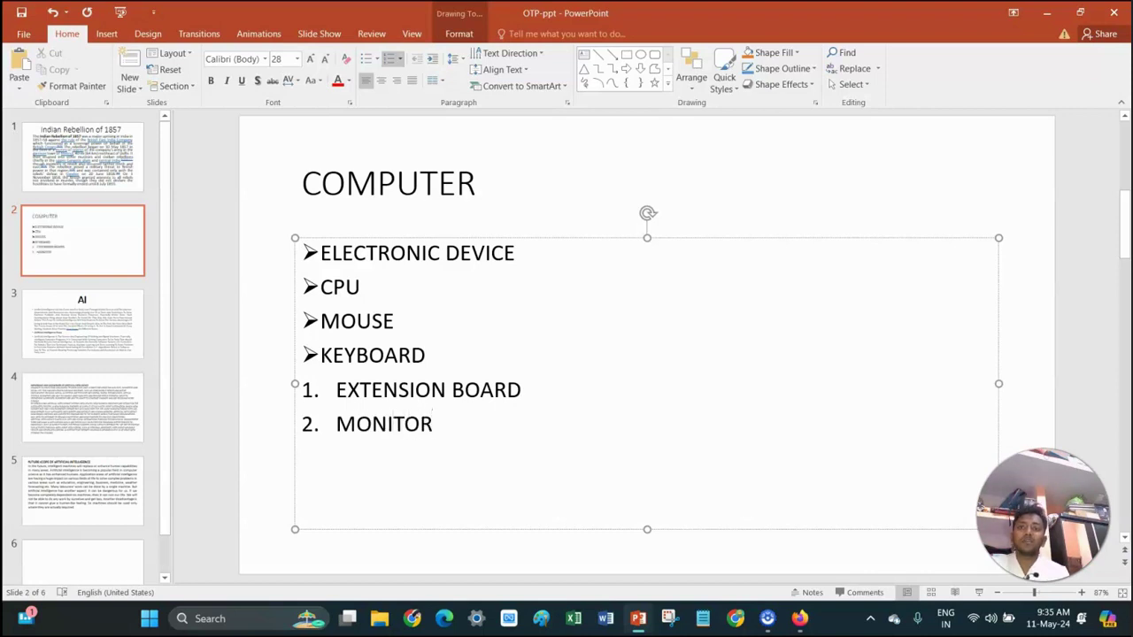
pyautogui.press('Return')
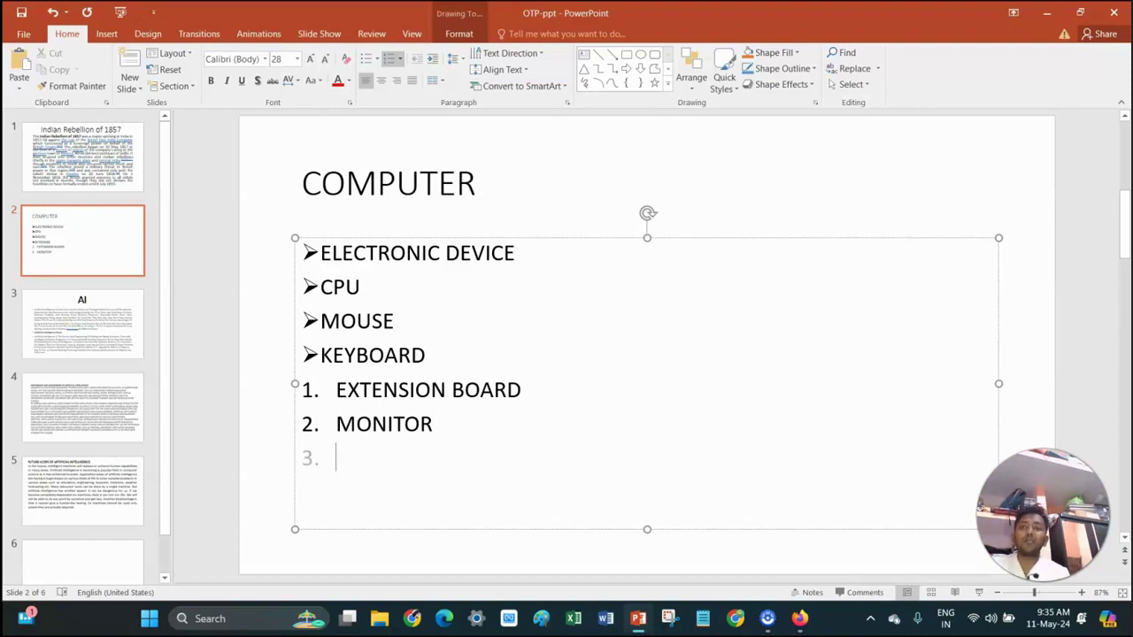
pyautogui.write('POWER')
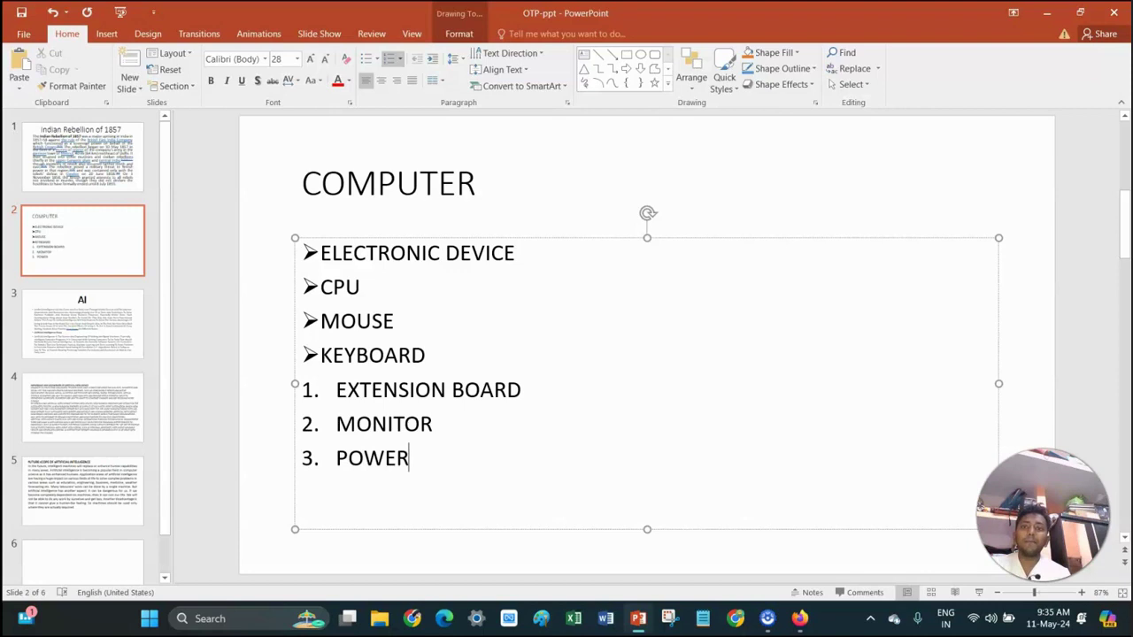
pyautogui.write(' BOA')
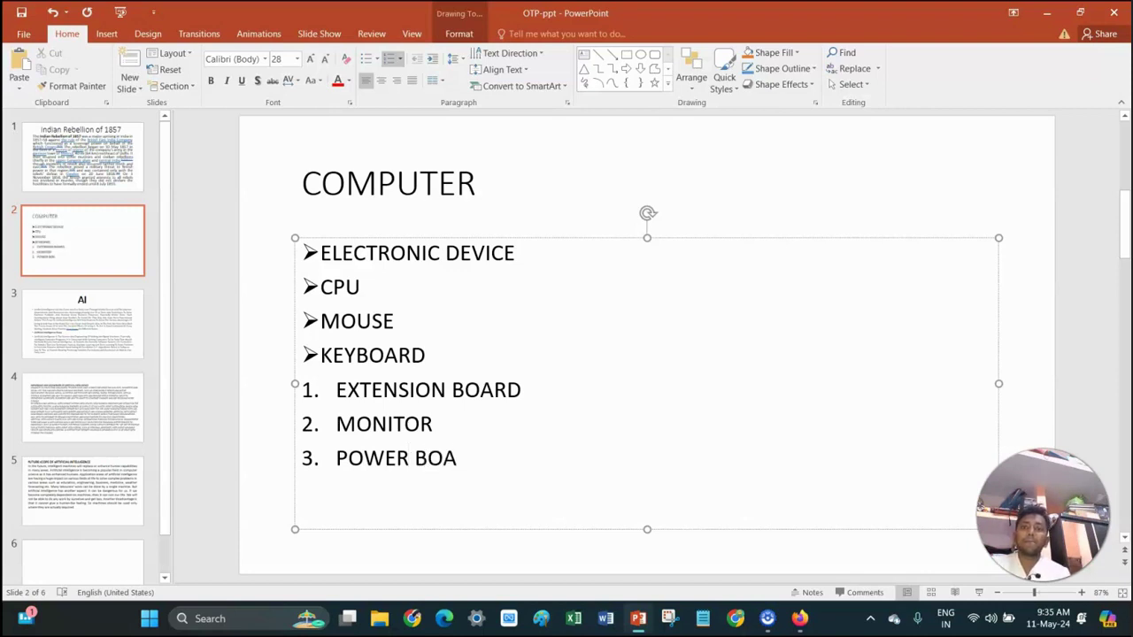
pyautogui.write('RD')
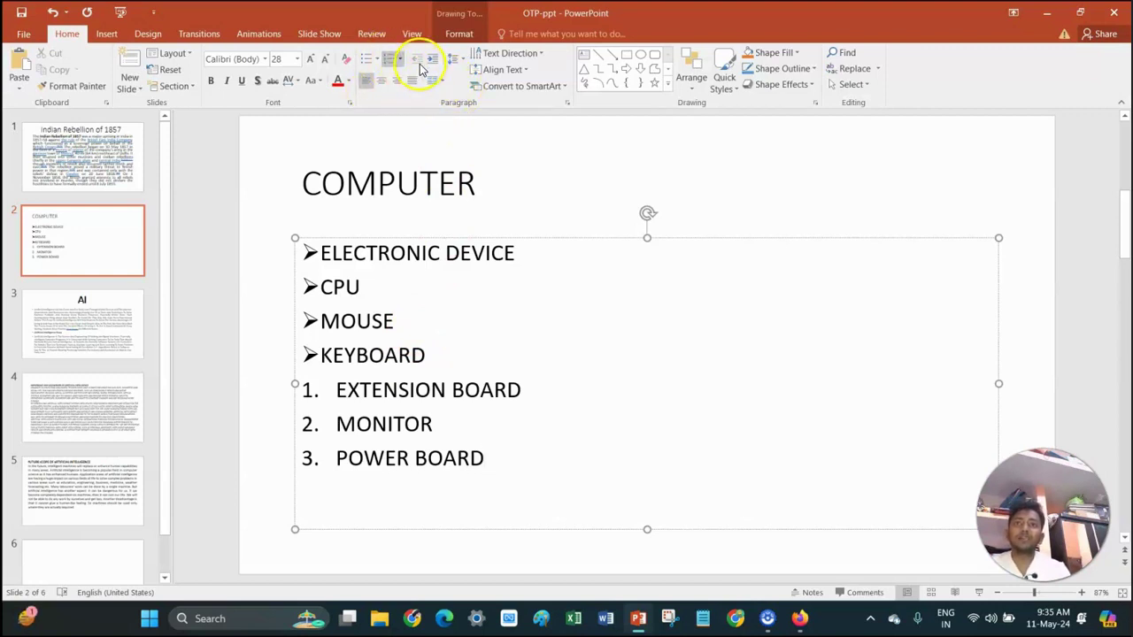
# Go to slide 1 and place the insertion point at the start of its body text.
pyautogui.click(404, 255)
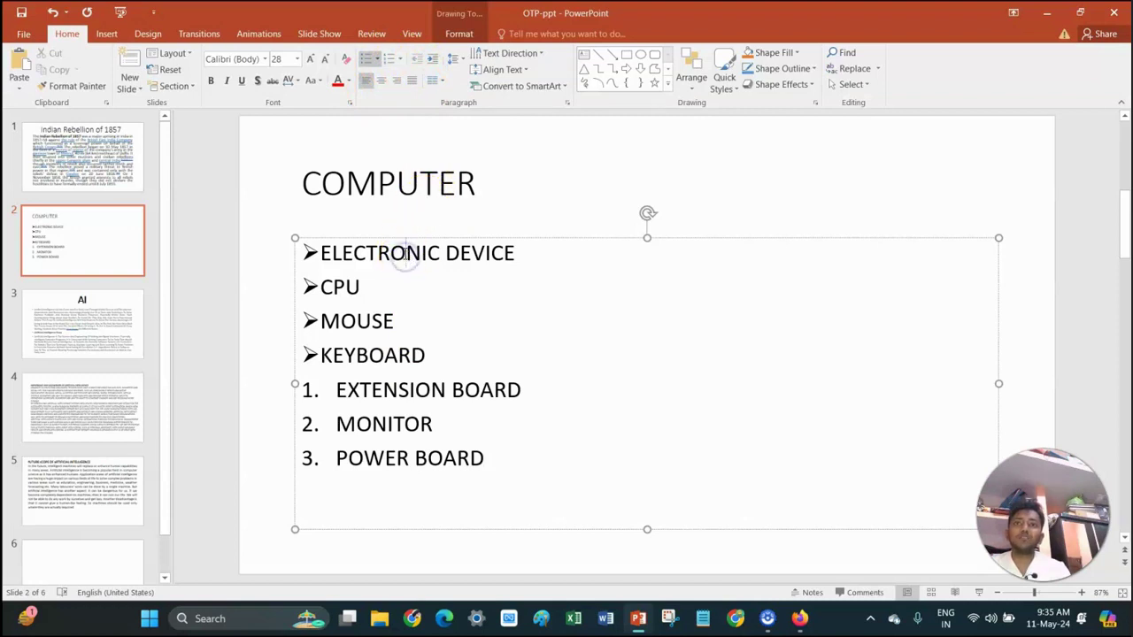
pyautogui.click(123, 161)
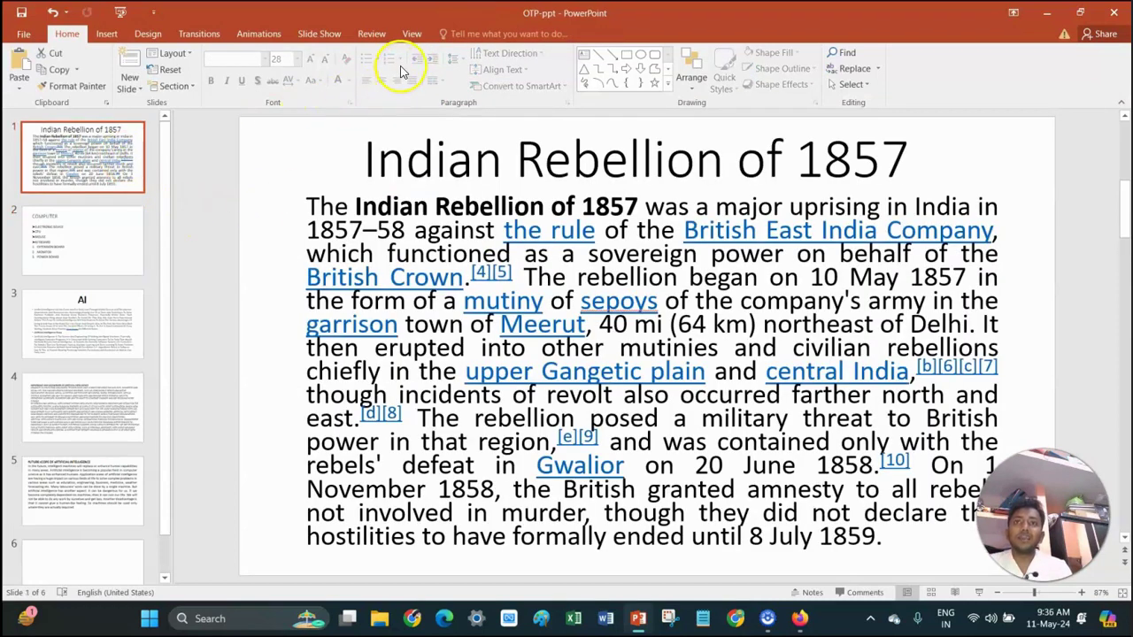
pyautogui.click(429, 327)
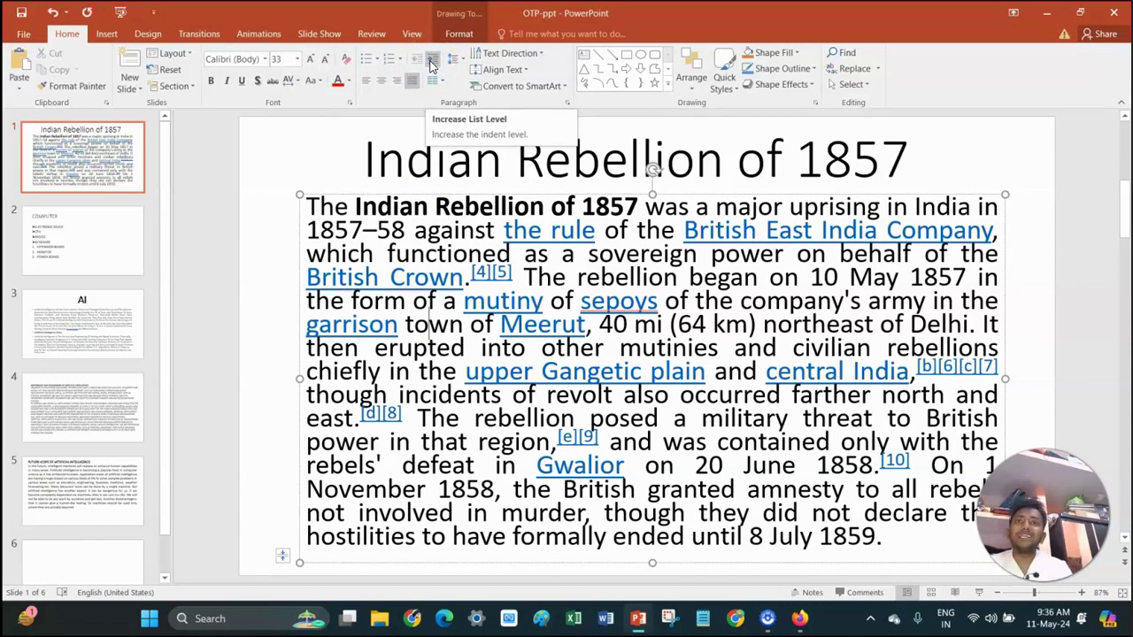
pyautogui.click(358, 232)
pyautogui.click(305, 205)
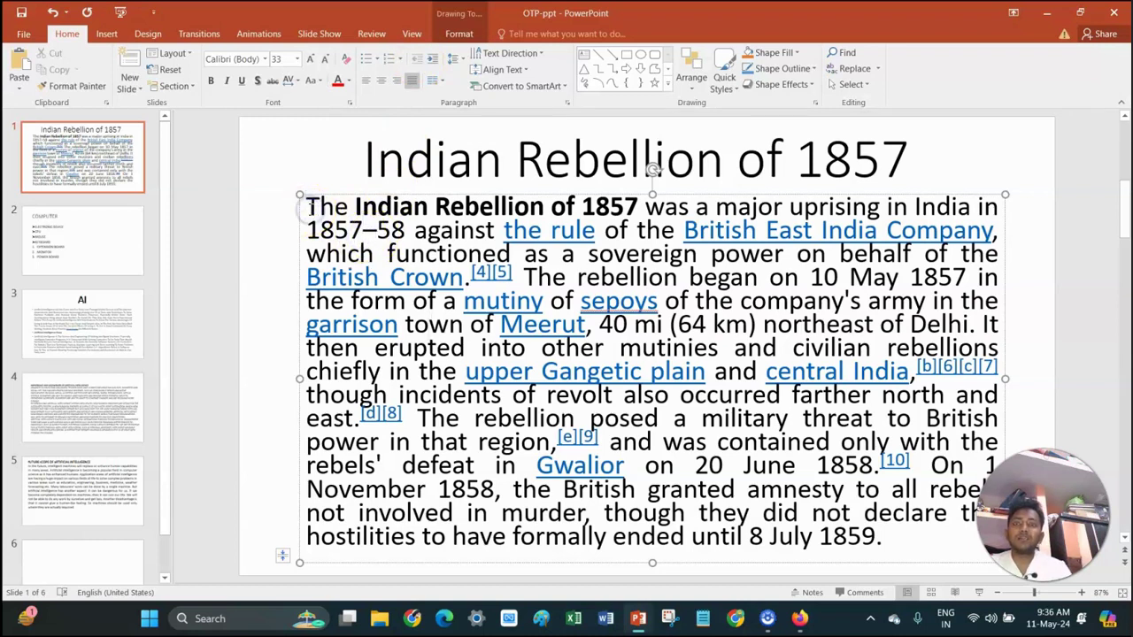
# Raise the body text's list level twice, then lower it back to the original.
pyautogui.click(432, 65)
pyautogui.click(432, 65)
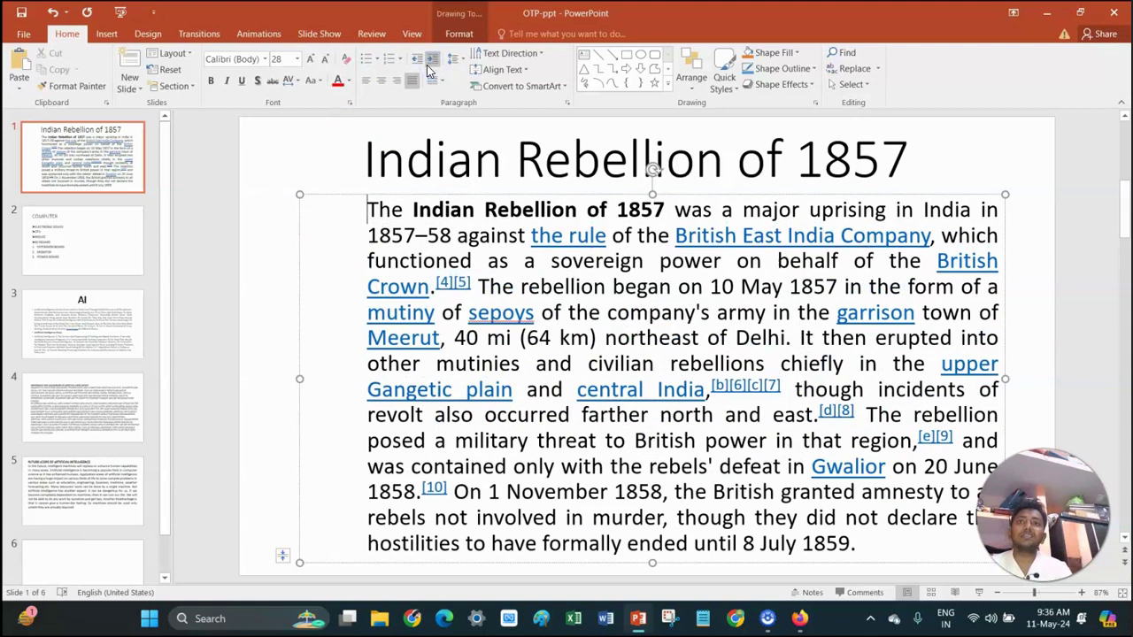
pyautogui.click(423, 67)
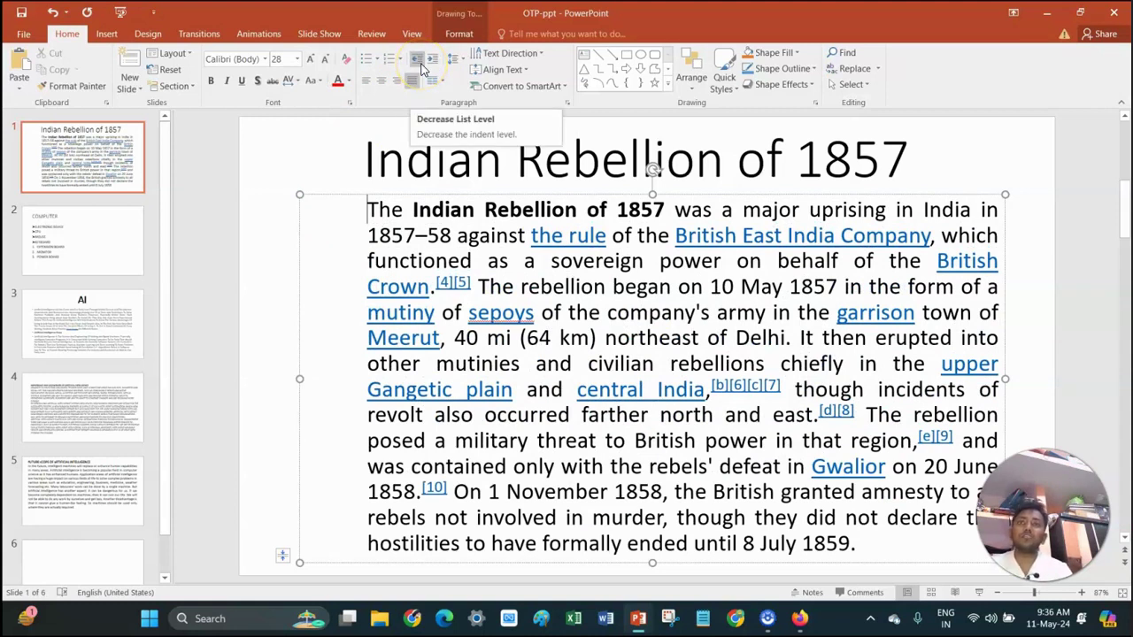
pyautogui.click(423, 67)
pyautogui.click(423, 66)
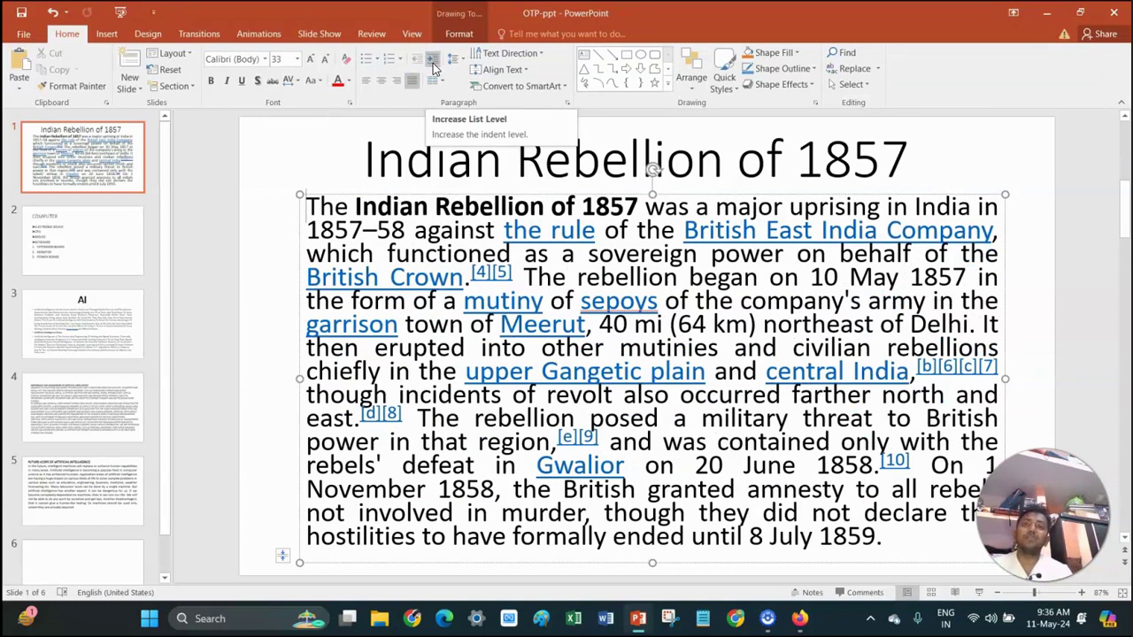
# Repeat the demo: indent the body text three levels, then step back two.
pyautogui.click(433, 67)
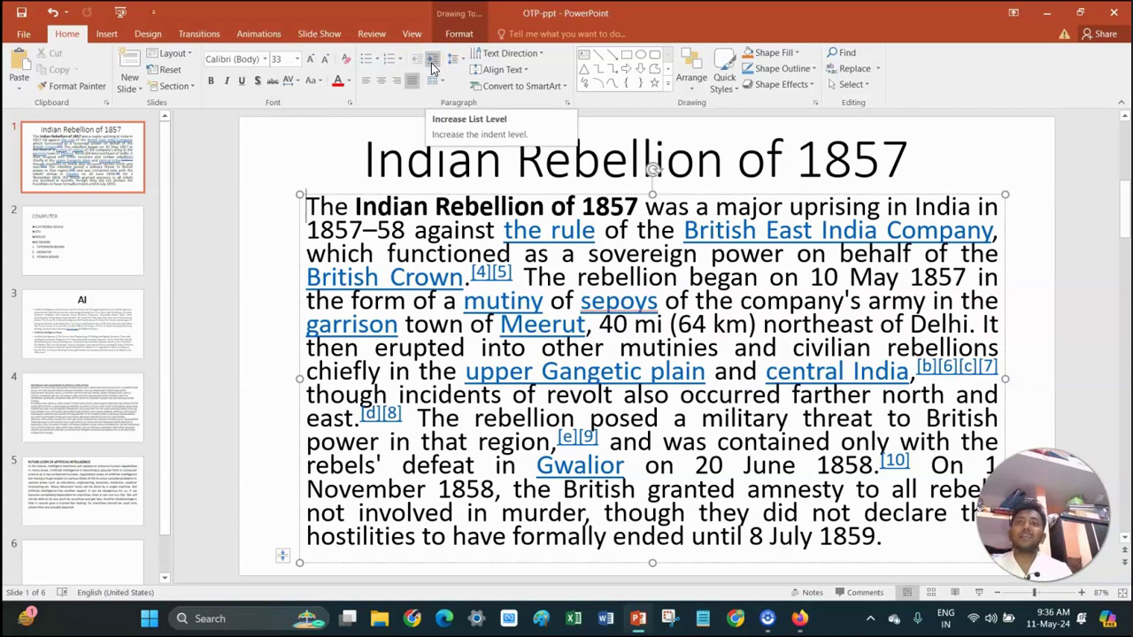
pyautogui.click(433, 67)
pyautogui.click(428, 67)
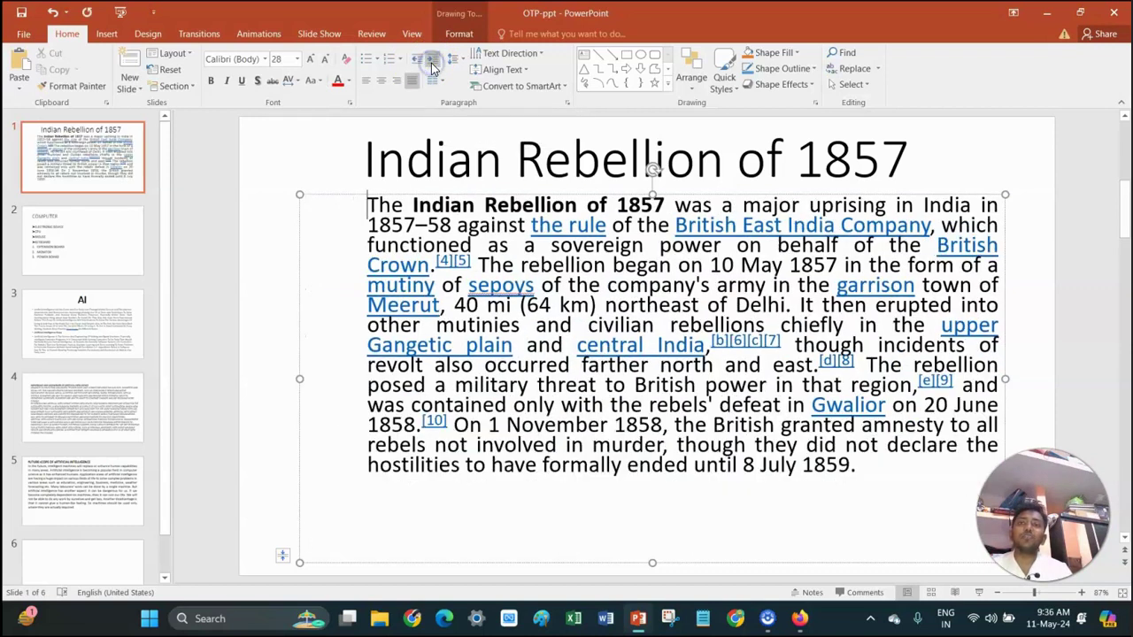
pyautogui.click(413, 64)
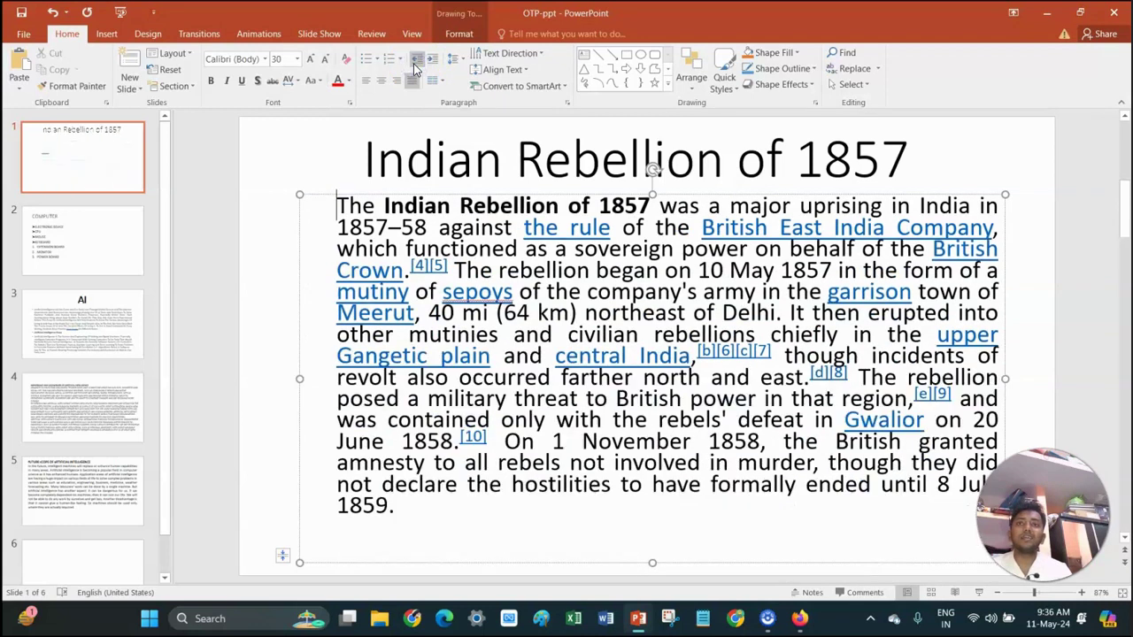
pyautogui.click(414, 64)
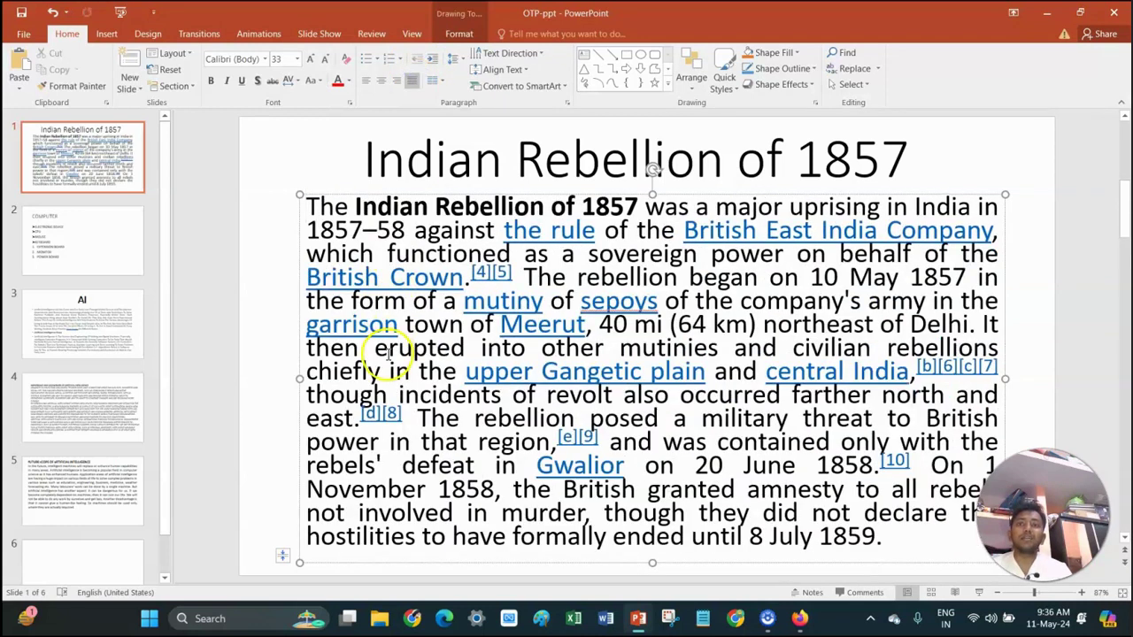